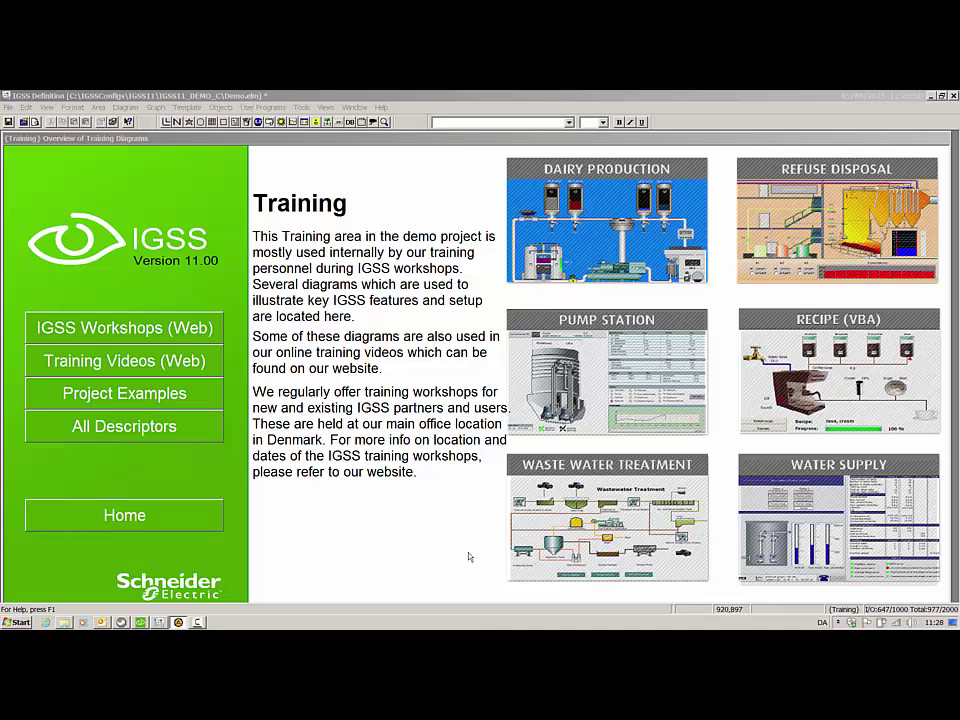
- Open the Refuse Disposal diagram from the Training overview and select the p1 pump object
{"action": "left_click", "coordinate": [838, 244]}
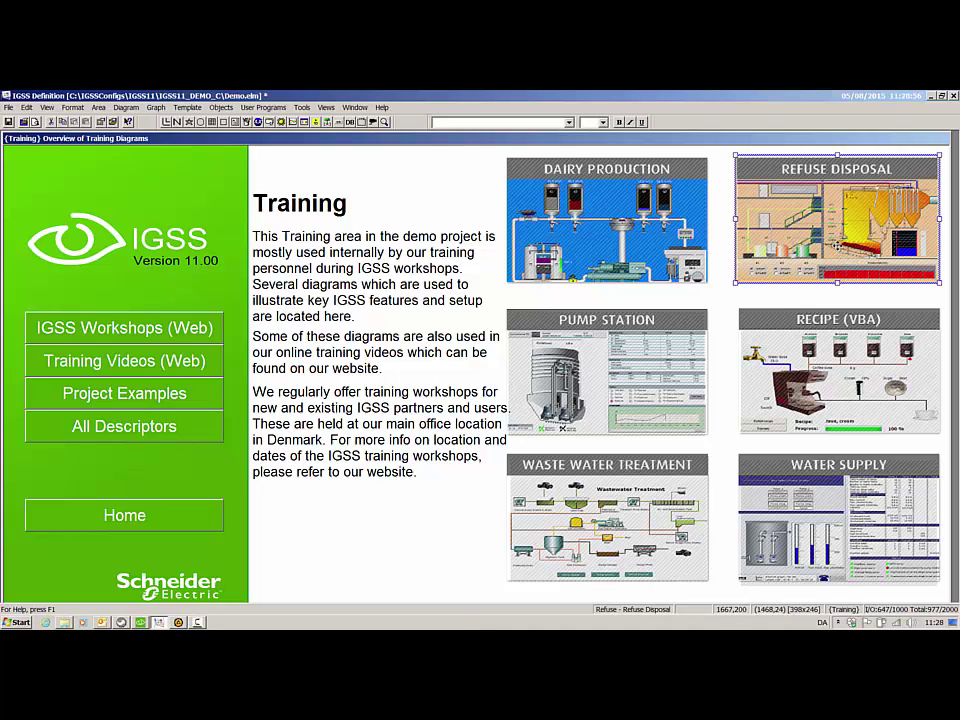
{"action": "double_click", "coordinate": [838, 244]}
{"action": "left_click", "coordinate": [57, 415]}
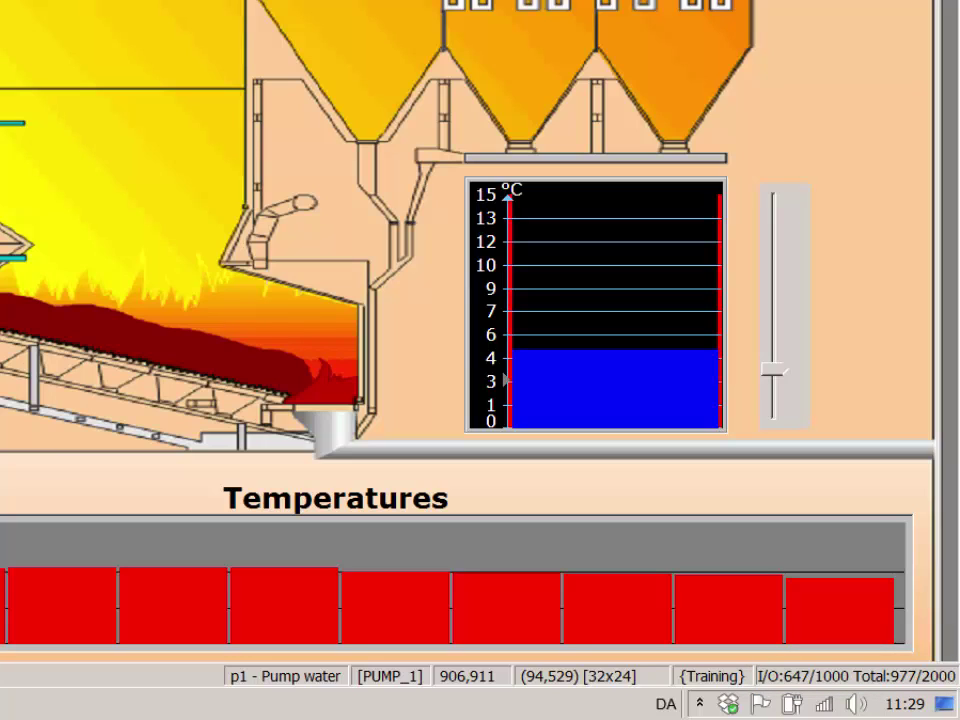
- Review the PUMP_1 template properties and the p1 'Pump water' object properties
{"action": "double_click", "coordinate": [411, 686]}
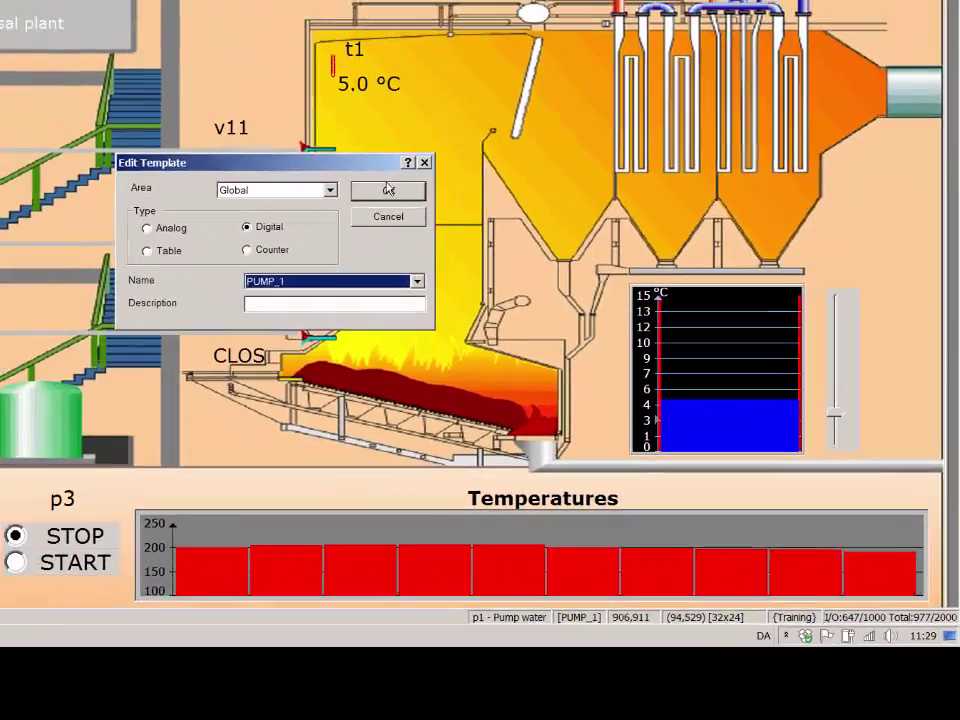
{"action": "left_click", "coordinate": [293, 139]}
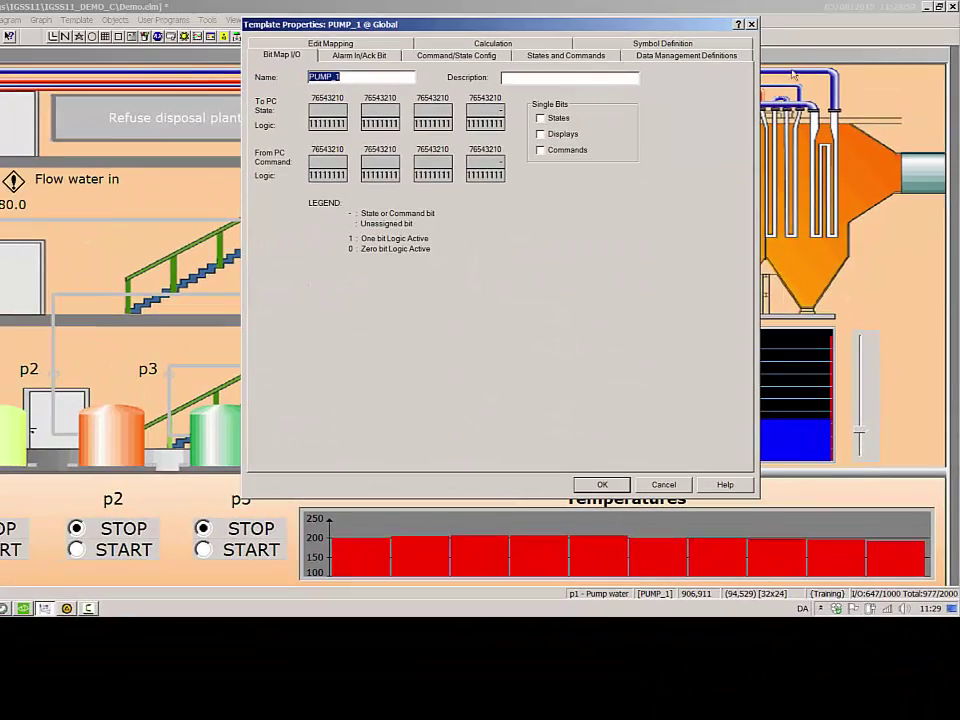
{"action": "left_click", "coordinate": [751, 23]}
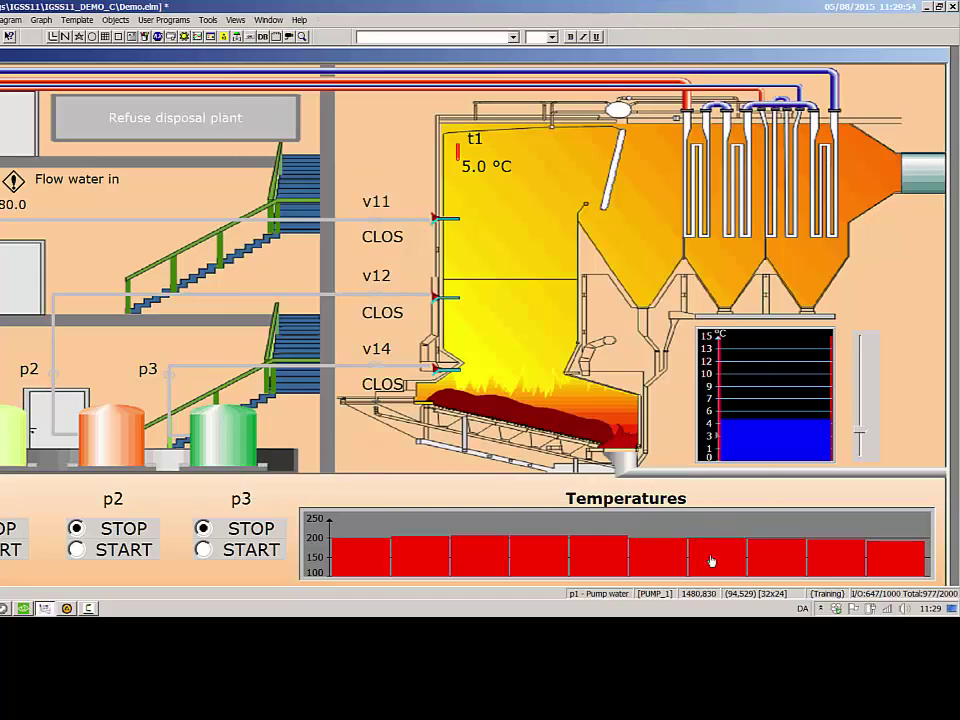
{"action": "double_click", "coordinate": [624, 598]}
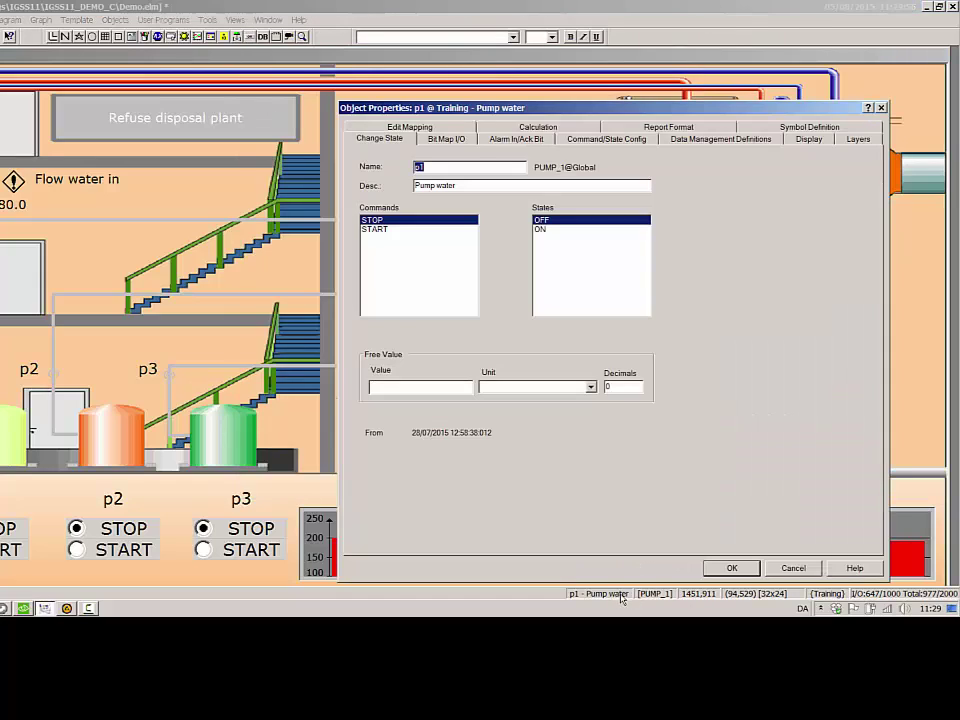
{"action": "left_click", "coordinate": [732, 567]}
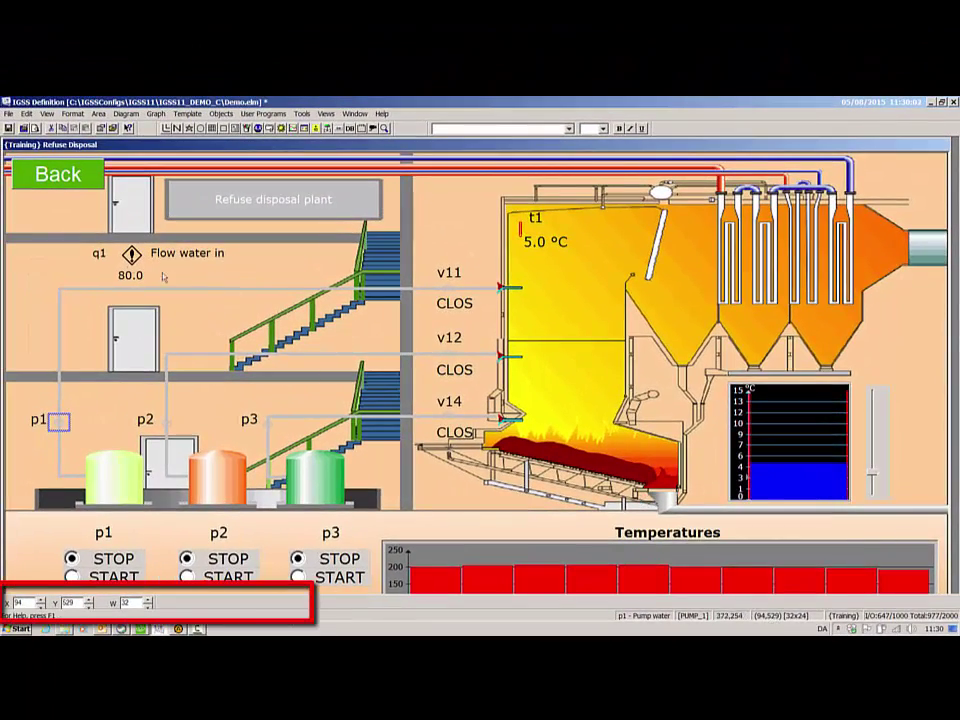
- Turn off the Position & Size Toolbar and review the Training area properties
{"action": "left_click", "coordinate": [47, 113]}
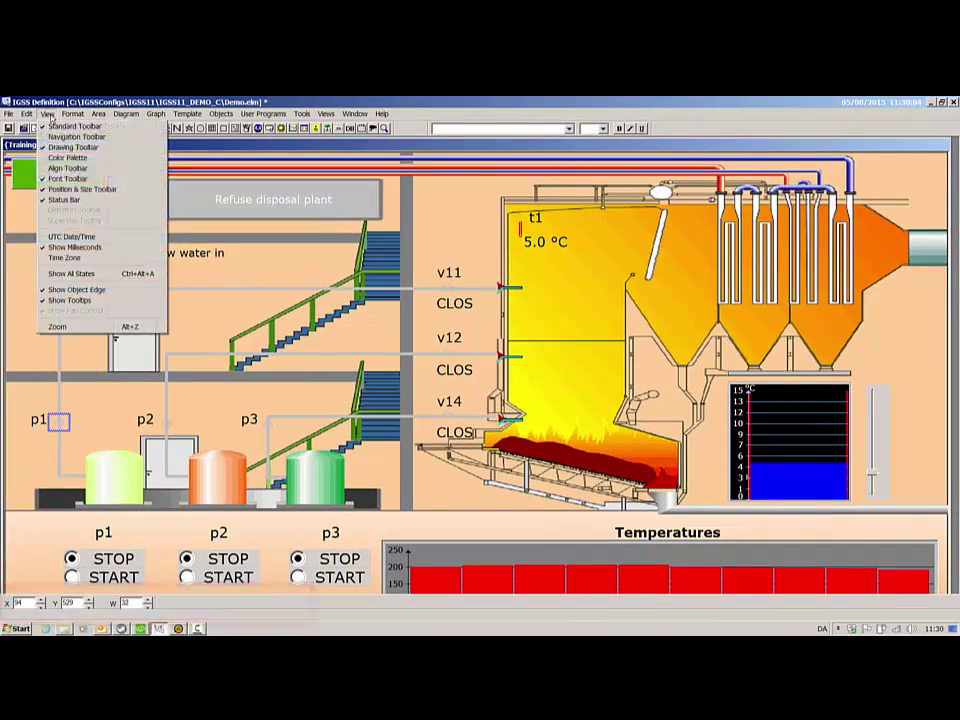
{"action": "mouse_move", "coordinate": [73, 113]}
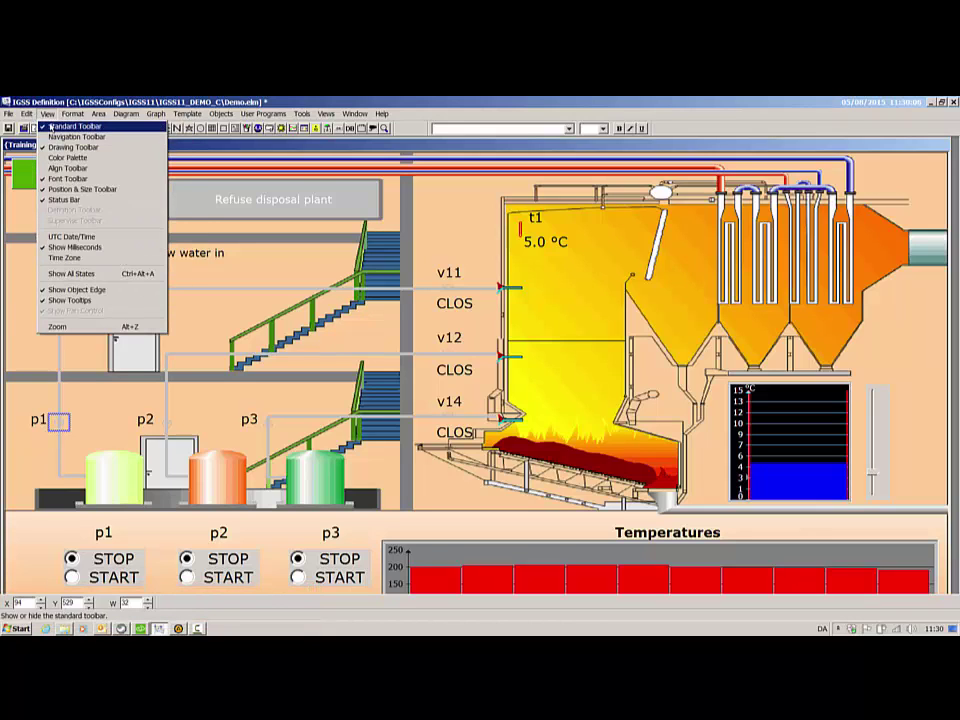
{"action": "left_click", "coordinate": [136, 190]}
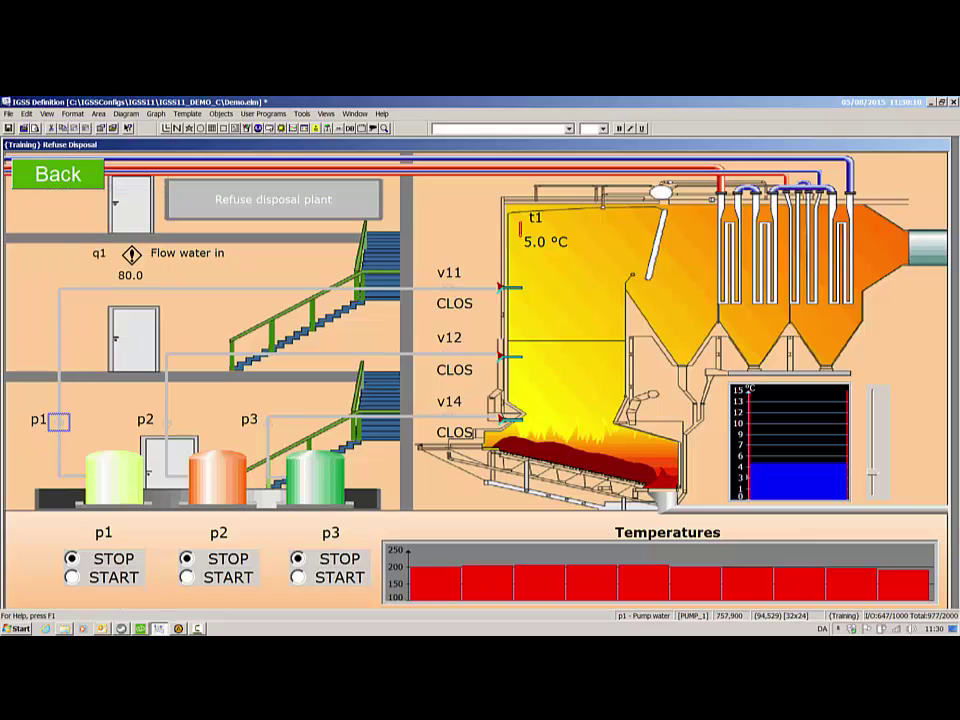
{"action": "double_click", "coordinate": [845, 615]}
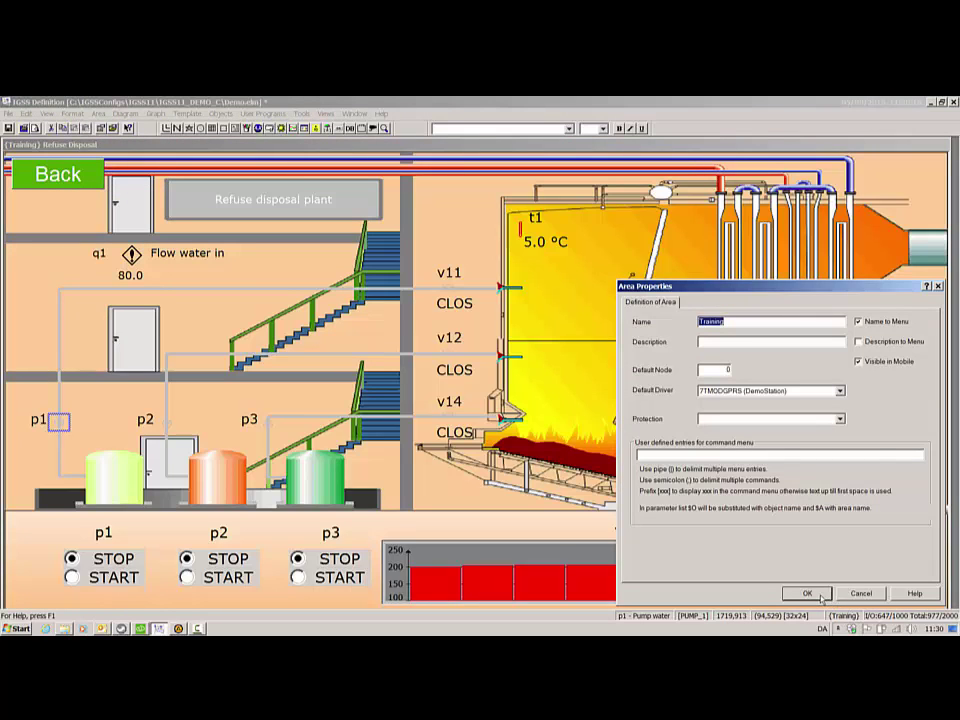
{"action": "left_click", "coordinate": [820, 596]}
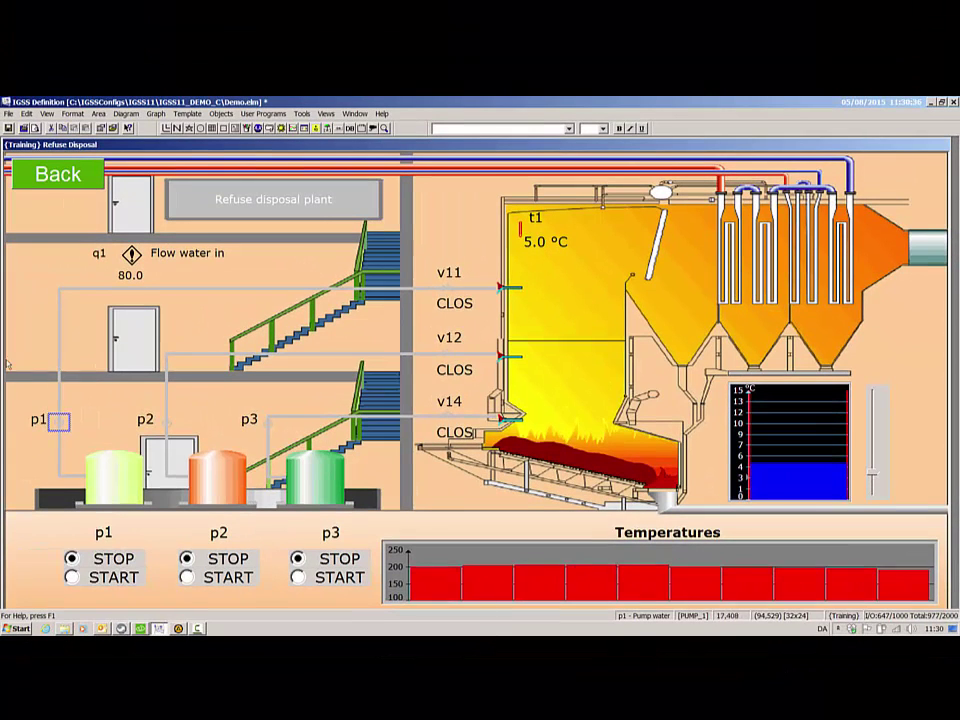
- Bring up the context menu of the p1 pump object
{"action": "right_click", "coordinate": [55, 421]}
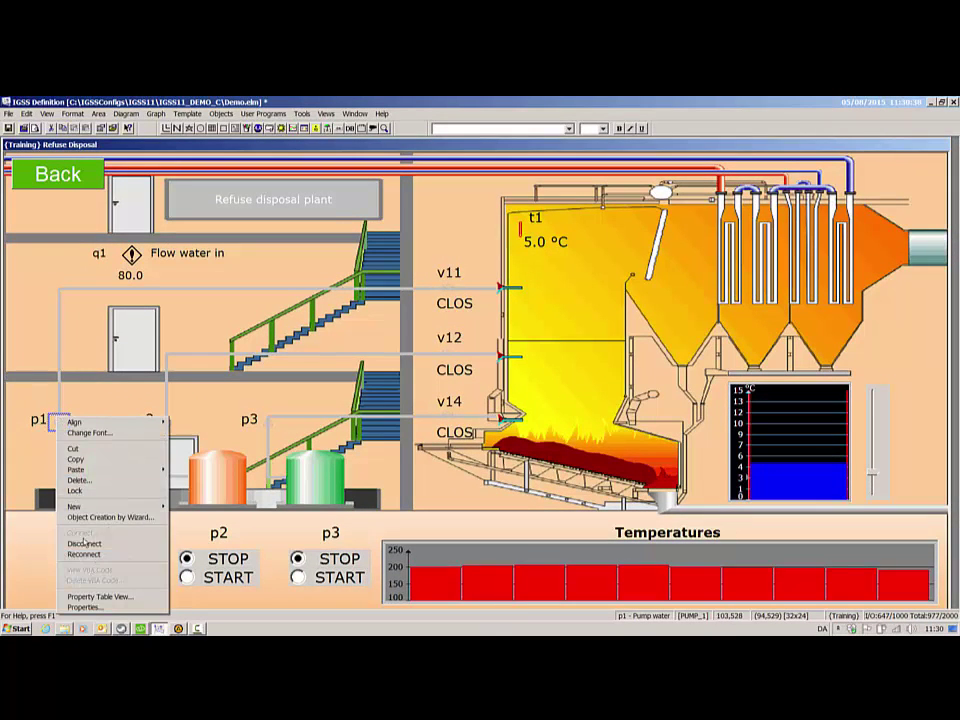
- In the Property Table View under Standard > Digitals, set p1's template to PUMP_2 @ Global
{"action": "left_click", "coordinate": [88, 597]}
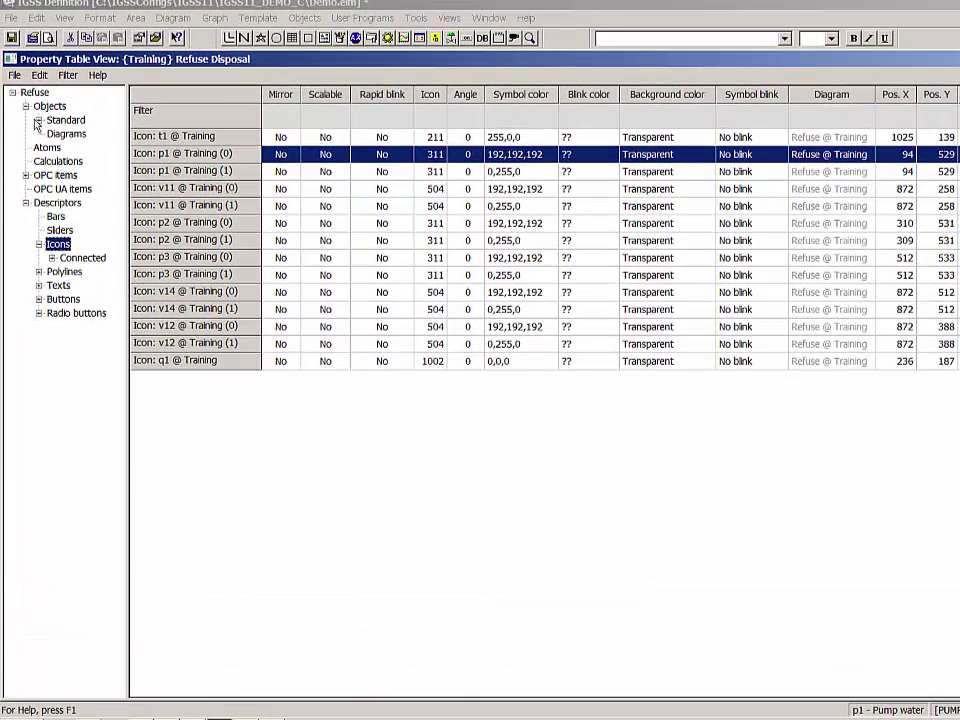
{"action": "left_click", "coordinate": [30, 177]}
{"action": "left_click", "coordinate": [54, 200]}
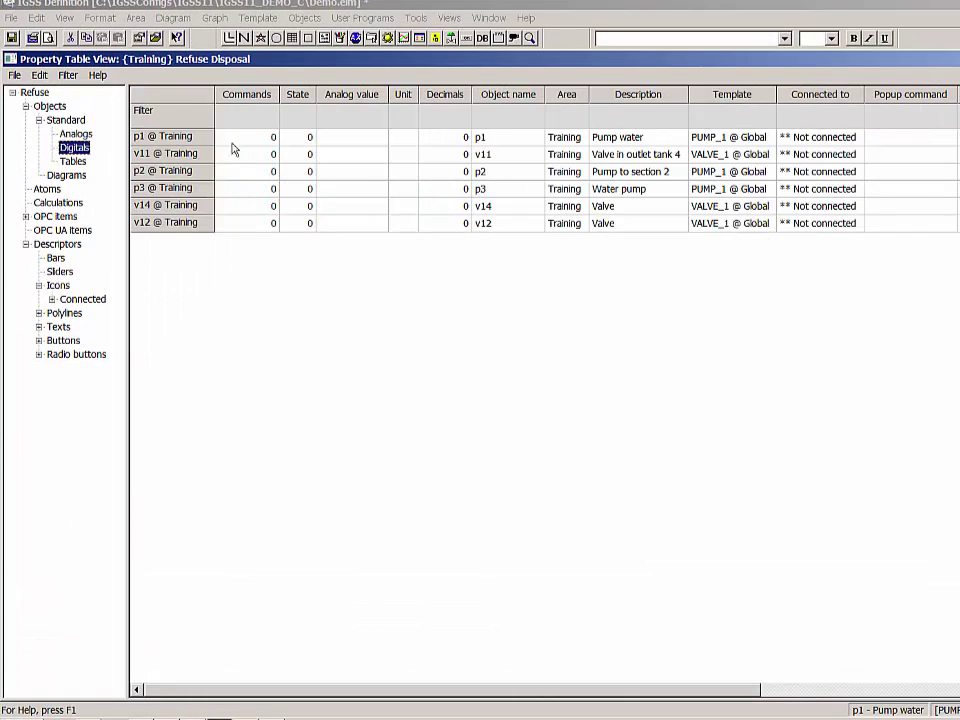
{"action": "left_click", "coordinate": [199, 138]}
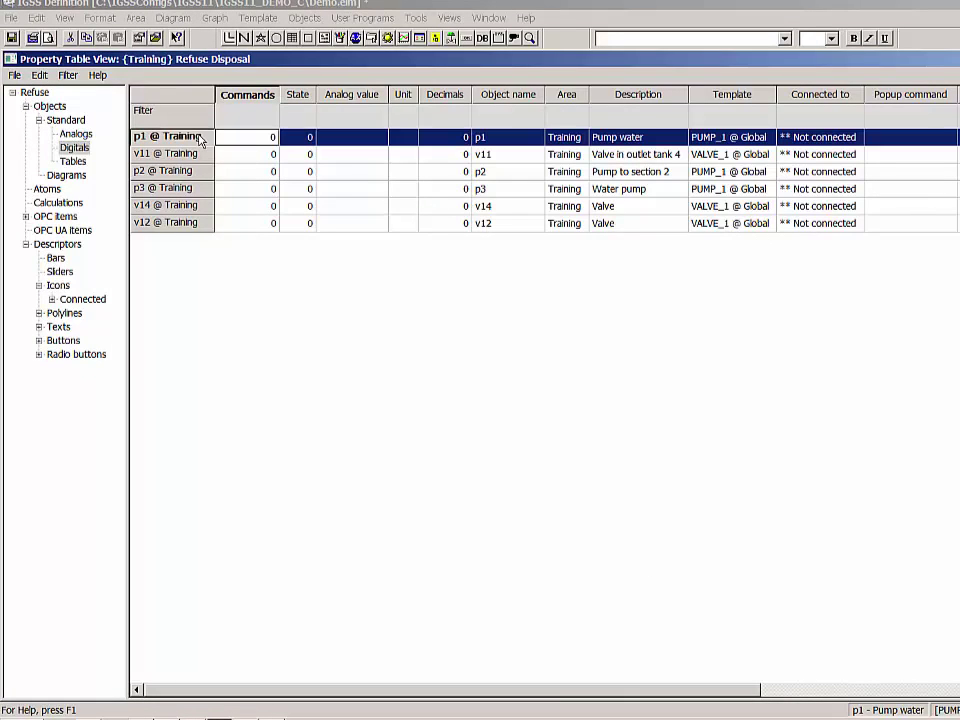
{"action": "left_click", "coordinate": [768, 138]}
{"action": "left_click", "coordinate": [873, 137]}
{"action": "left_click", "coordinate": [762, 341]}
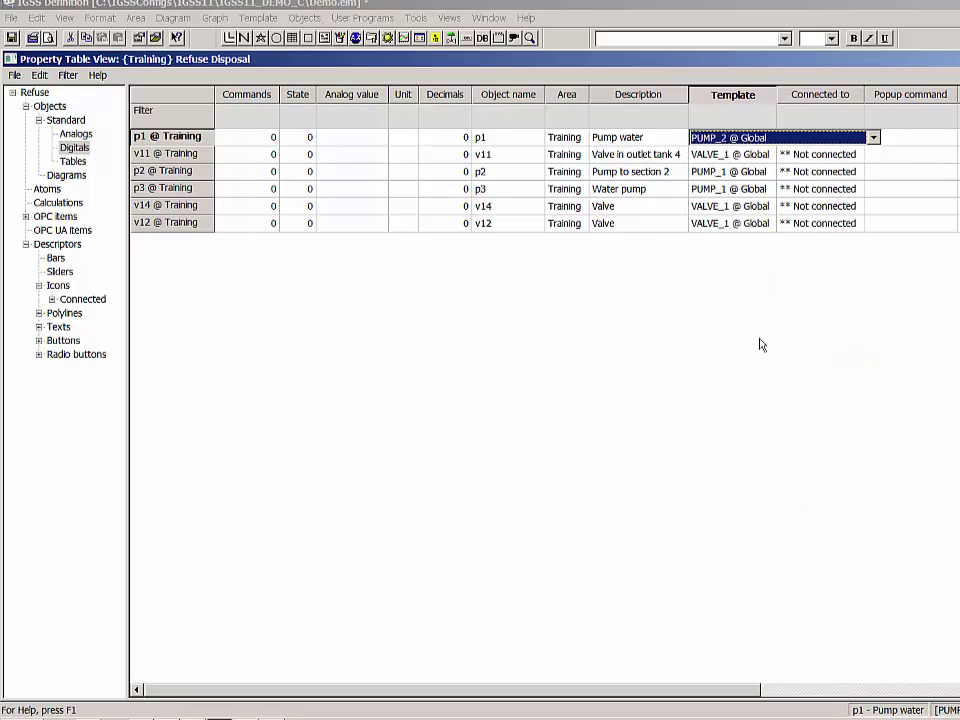
- Keep p1's Area set to Training
{"action": "left_click", "coordinate": [566, 138]}
{"action": "left_click", "coordinate": [590, 138]}
{"action": "left_click", "coordinate": [590, 138]}
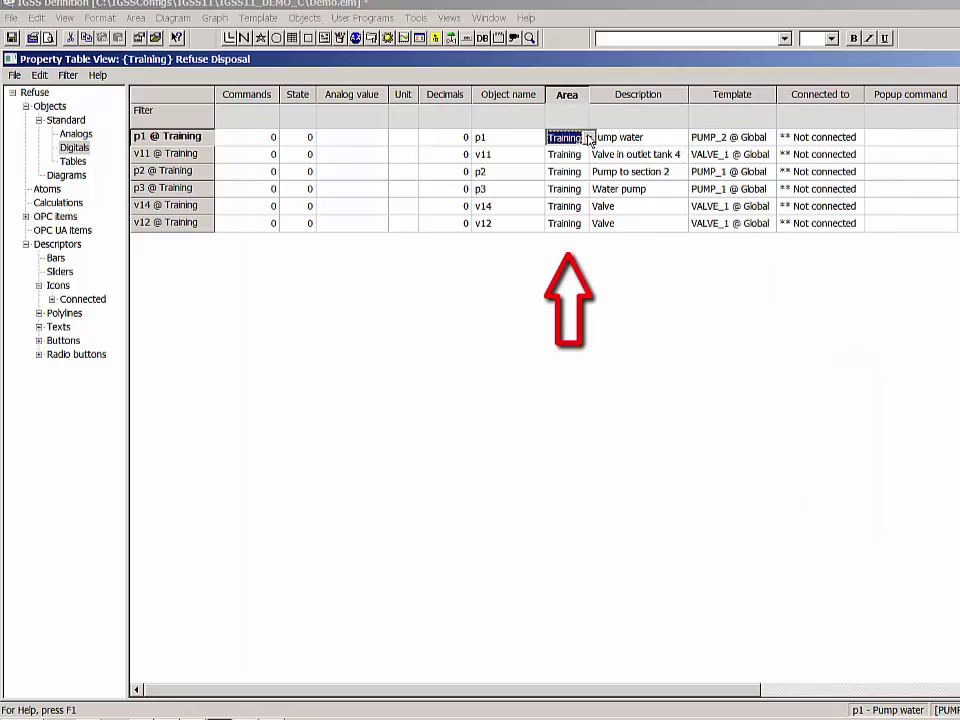
{"action": "key", "text": "Down"}
{"action": "key", "text": "Up"}
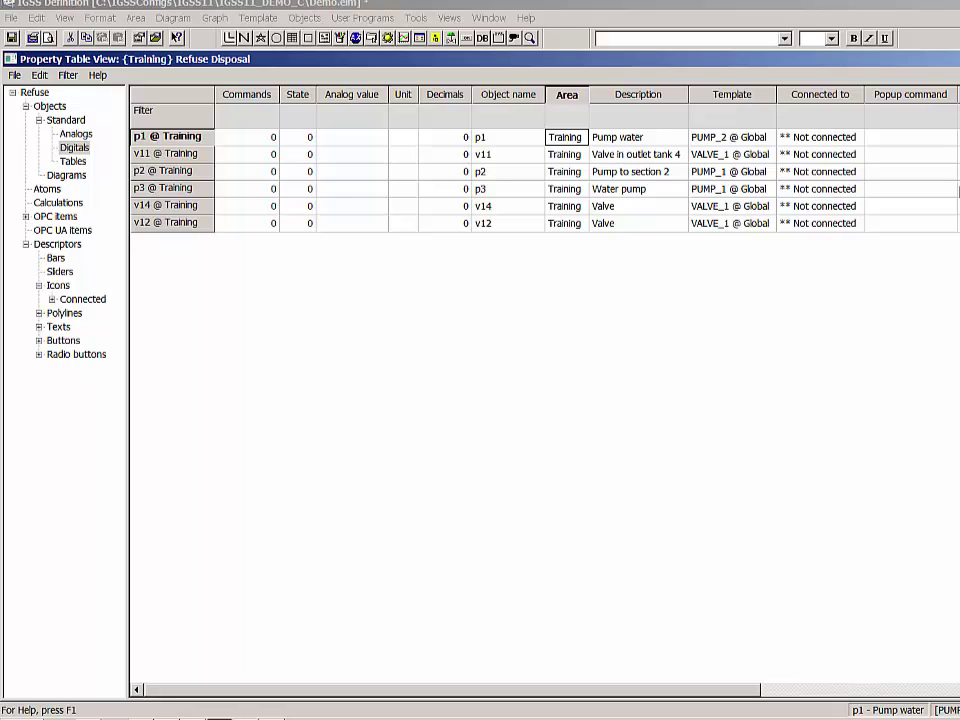
- Clear p1's Template so it has no template
{"action": "left_click", "coordinate": [770, 140]}
{"action": "left_click", "coordinate": [770, 140]}
{"action": "left_click", "coordinate": [873, 137]}
{"action": "left_click_drag", "start_coordinate": [889, 422], "coordinate": [885, 200]}
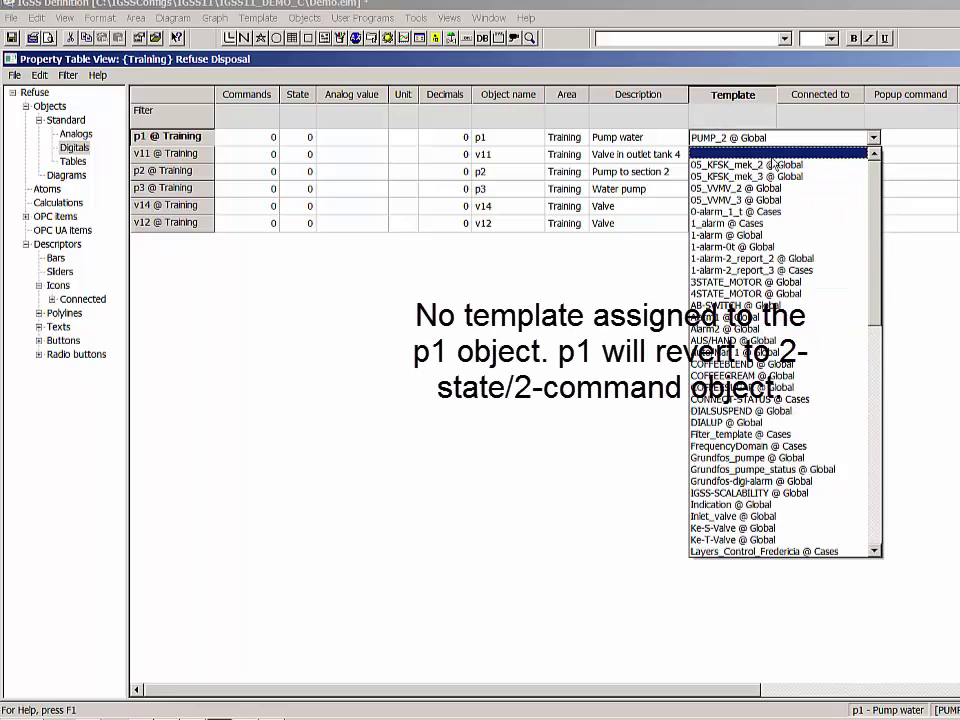
{"action": "left_click", "coordinate": [773, 154]}
{"action": "left_click", "coordinate": [784, 157]}
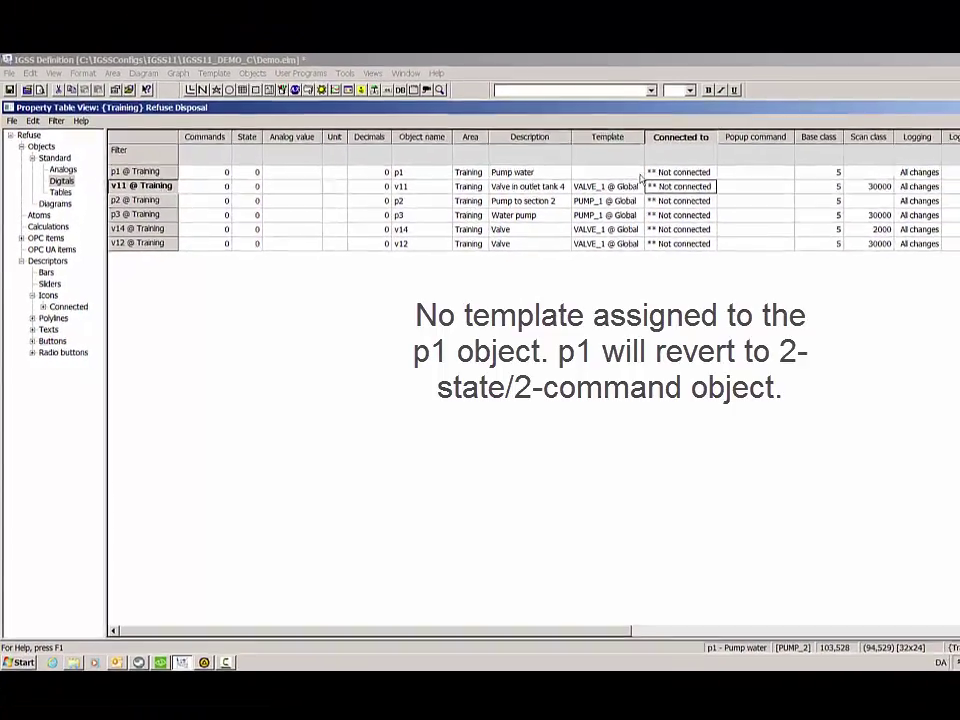
- Set p1's Template back to PUMP_1 @ Global
{"action": "left_click", "coordinate": [641, 177]}
{"action": "left_click", "coordinate": [722, 172]}
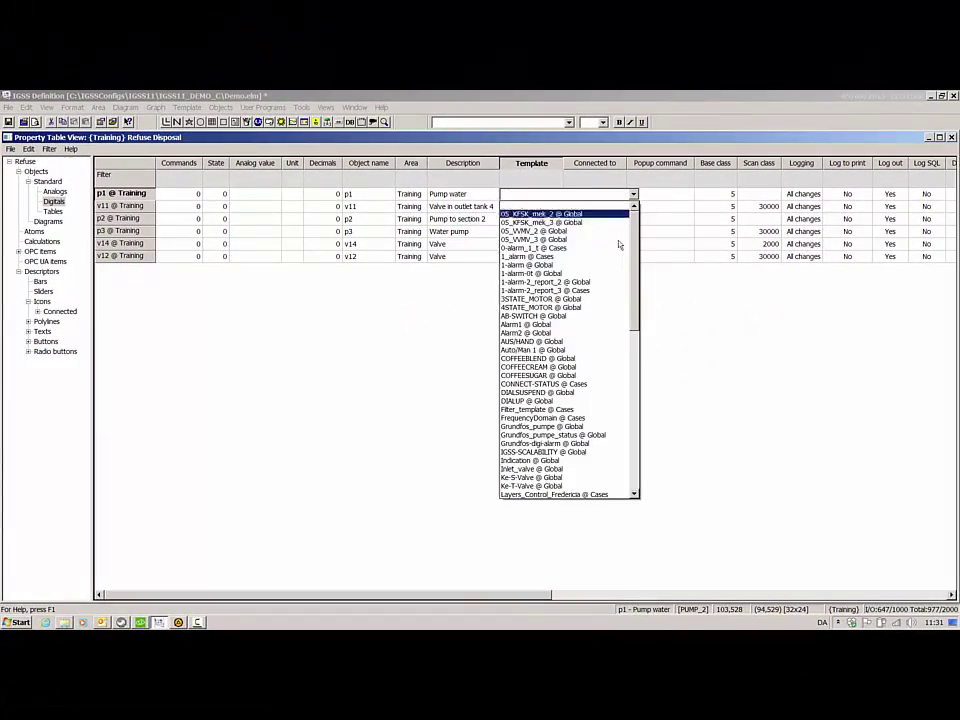
{"action": "scroll", "coordinate": [620, 265], "scroll_direction": "down", "scroll_amount": 6}
{"action": "scroll", "coordinate": [632, 291], "scroll_direction": "up", "scroll_amount": 6}
{"action": "scroll", "coordinate": [632, 291], "scroll_direction": "down", "scroll_amount": 10}
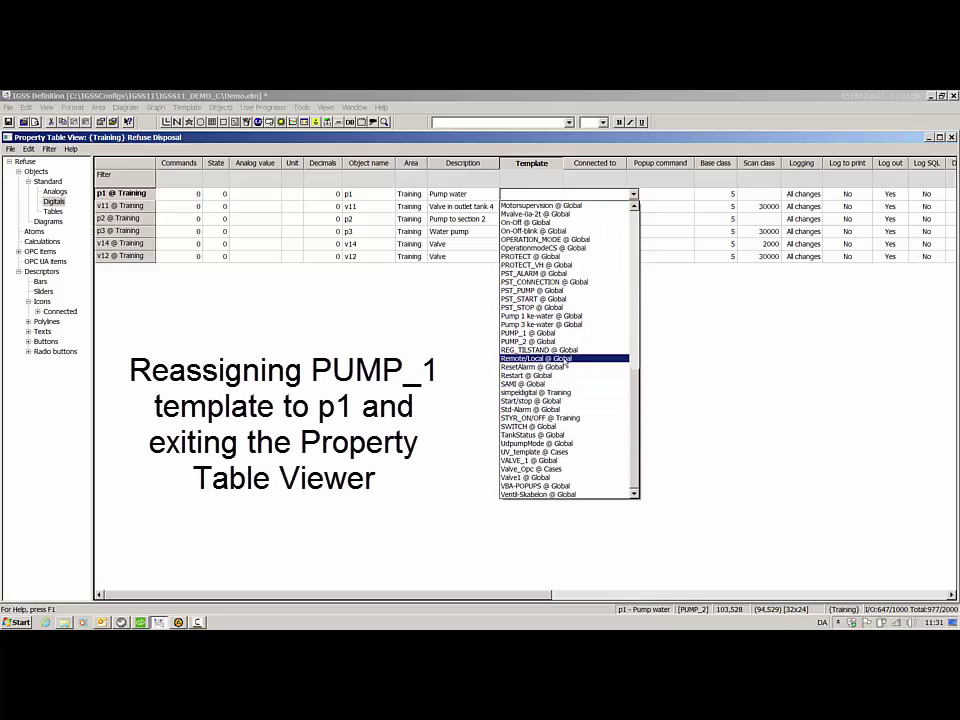
{"action": "left_click", "coordinate": [540, 332]}
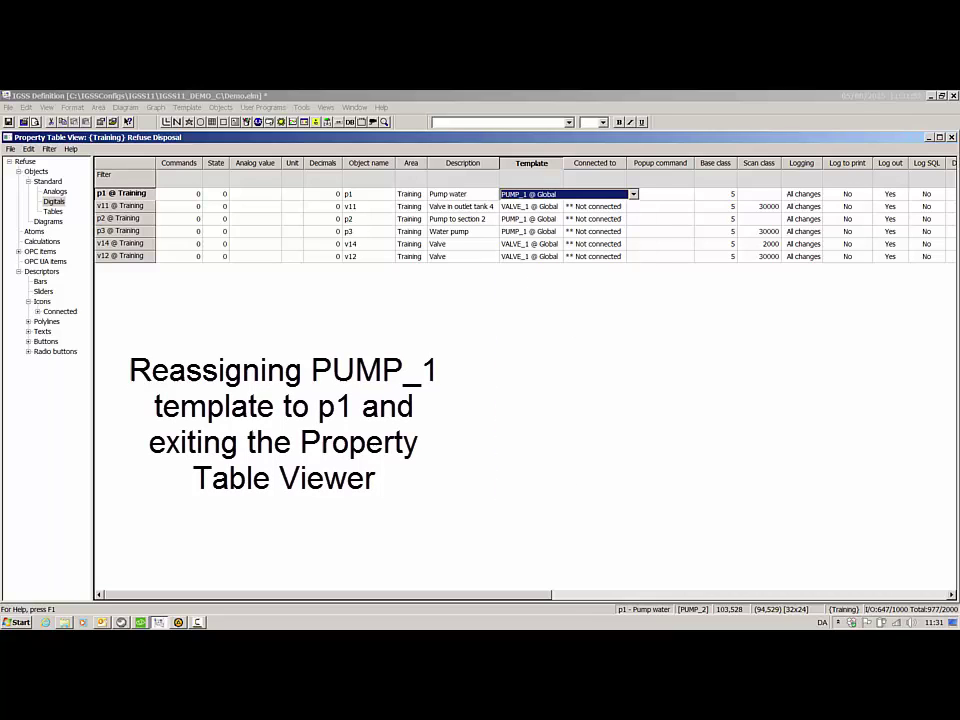
- Close the property table and go back to the Training overview
{"action": "left_click", "coordinate": [951, 137]}
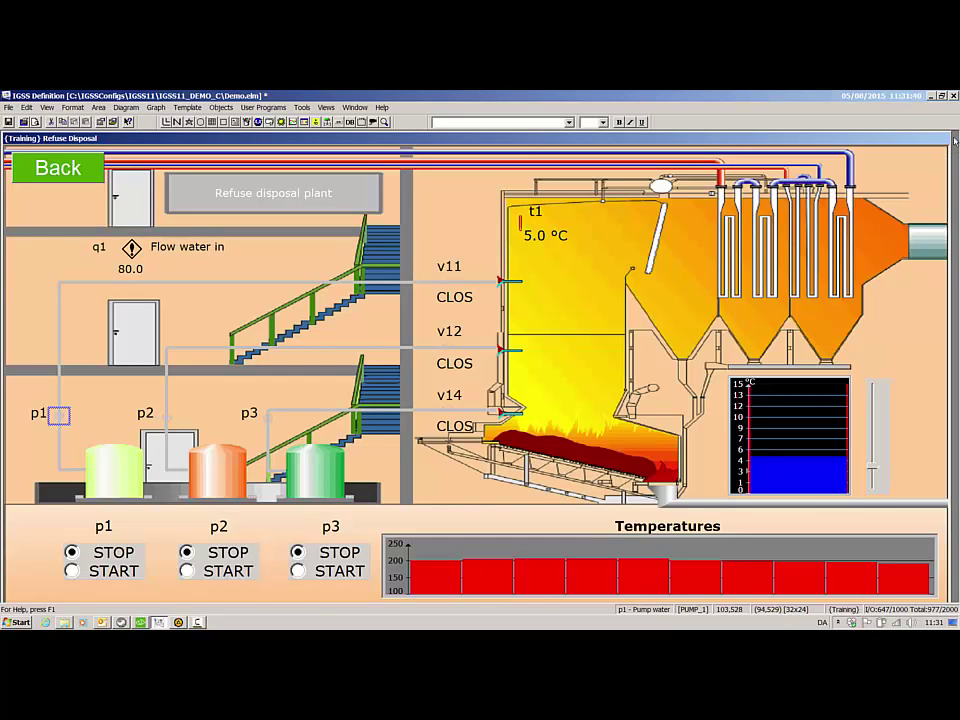
{"action": "left_click", "coordinate": [68, 167]}
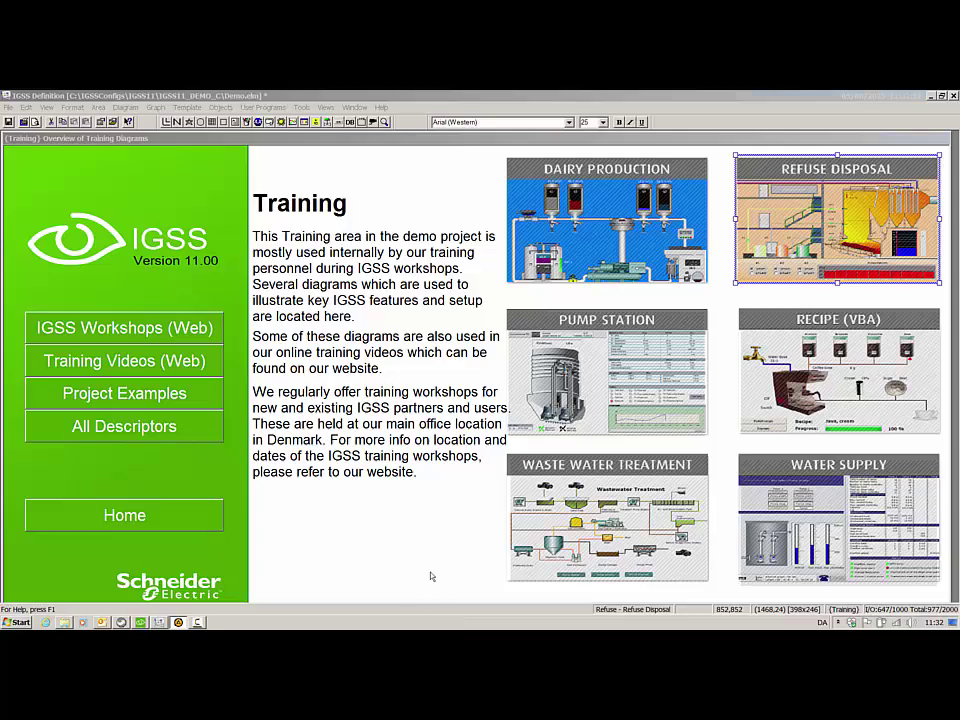
- Open the Object Browser and enter q1 as the search text
{"action": "key", "text": "ctrl+b"}
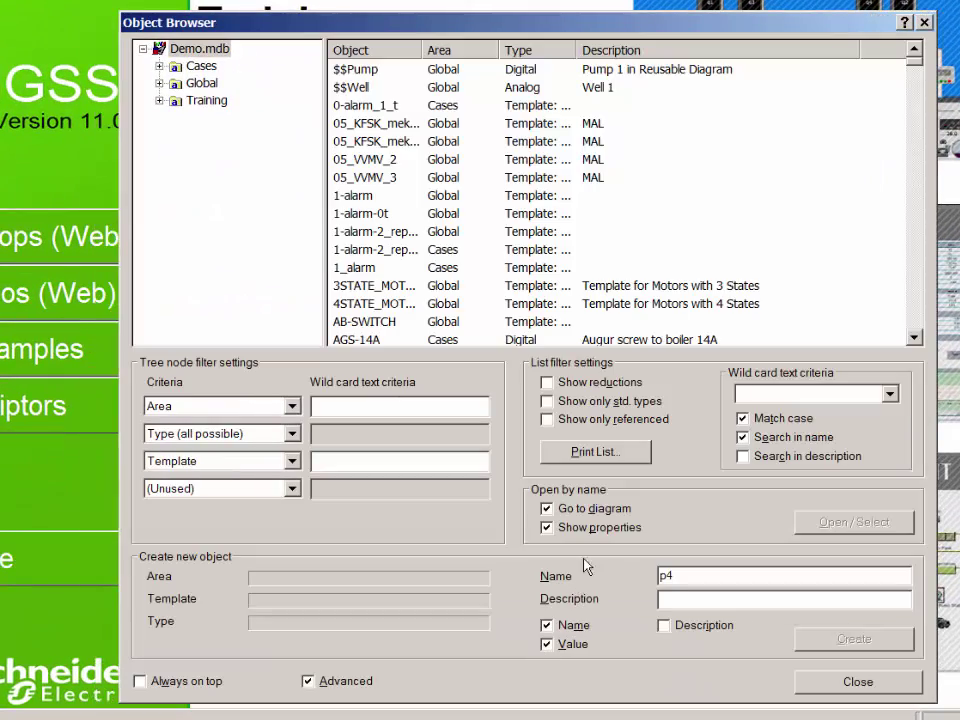
{"action": "left_click", "coordinate": [740, 420]}
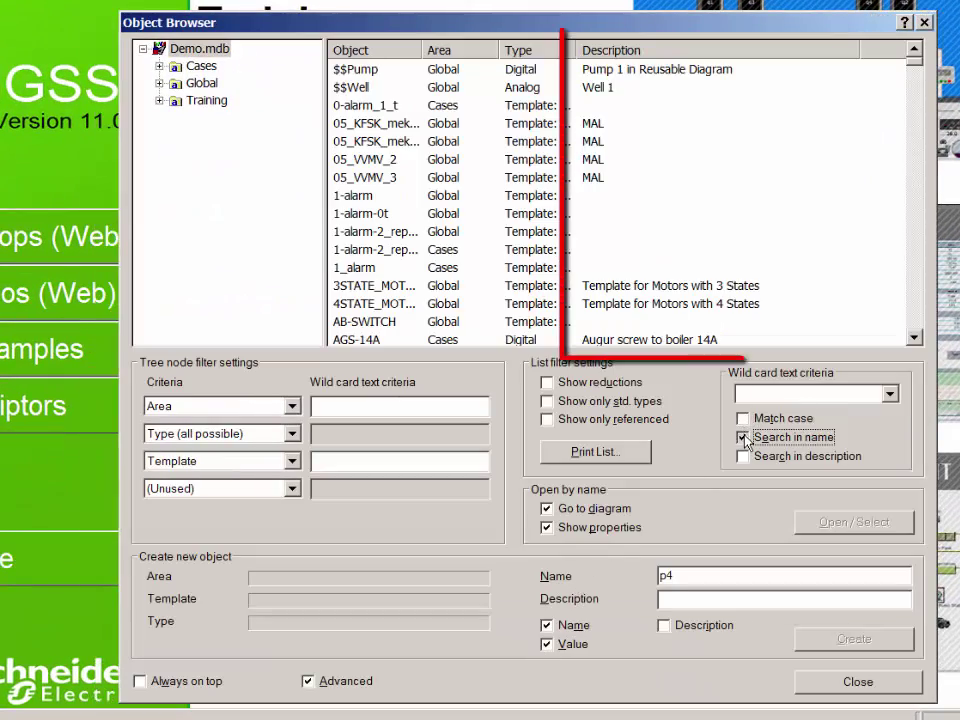
{"action": "left_click", "coordinate": [776, 391]}
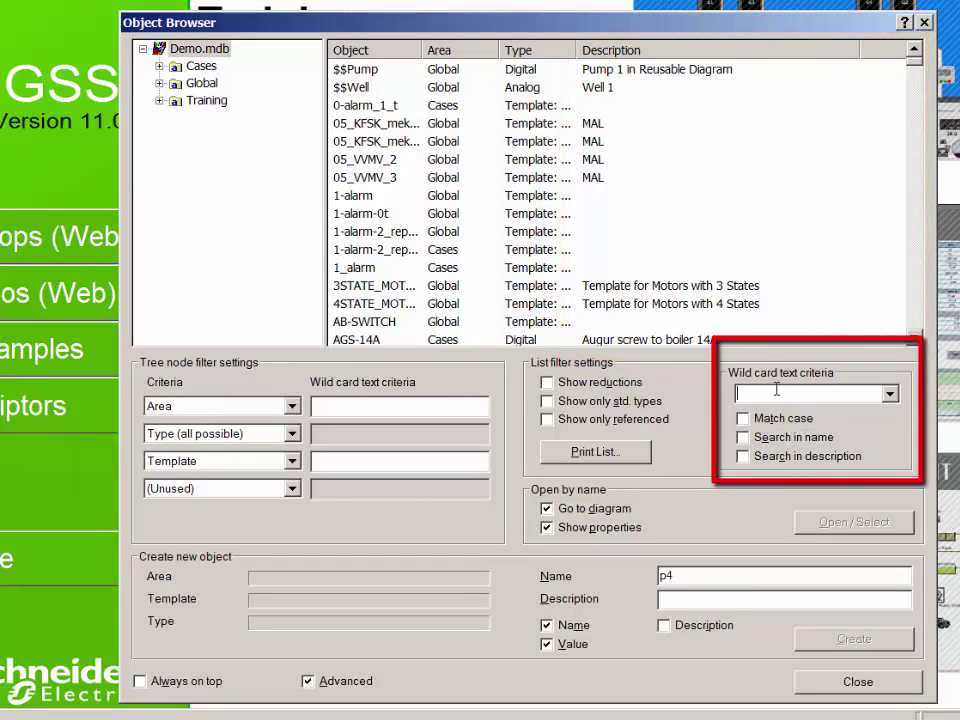
{"action": "type", "text": "q1"}
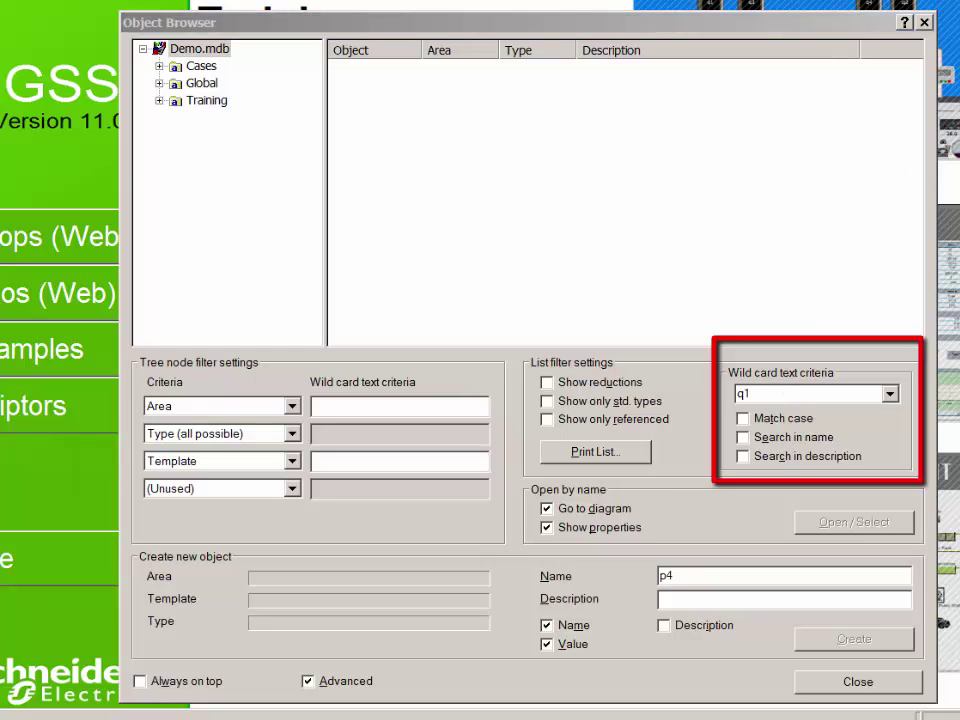
- Search with Match case and Search in name only, then select q1 'Flow water in'
{"action": "left_click", "coordinate": [743, 419]}
{"action": "left_click", "coordinate": [743, 438]}
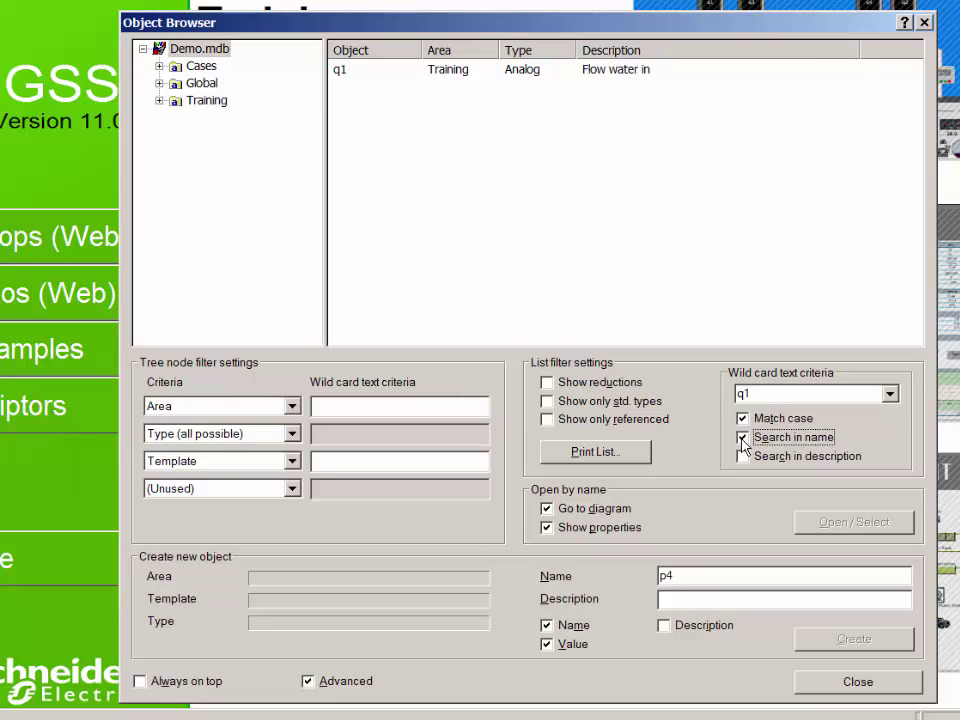
{"action": "left_click", "coordinate": [744, 457]}
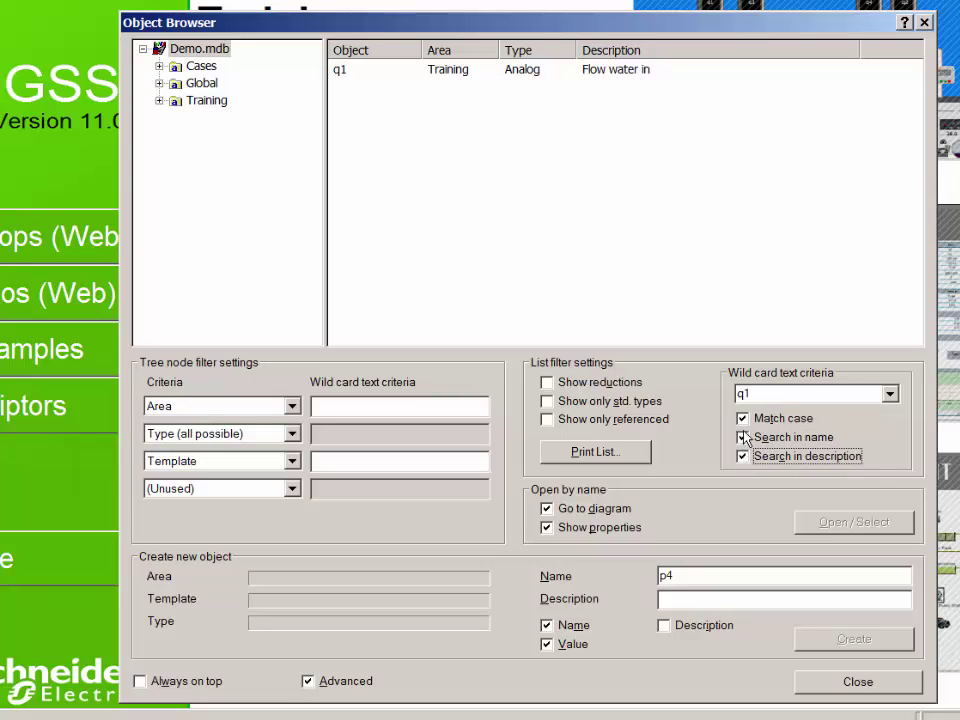
{"action": "left_click", "coordinate": [744, 424]}
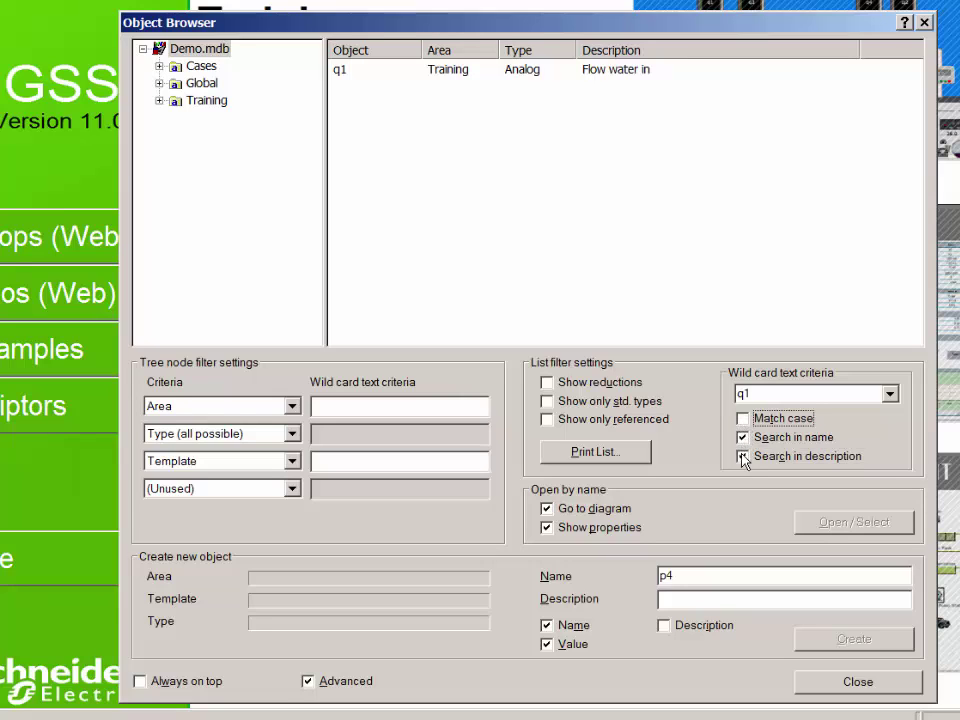
{"action": "left_click", "coordinate": [744, 459]}
{"action": "left_click", "coordinate": [744, 439]}
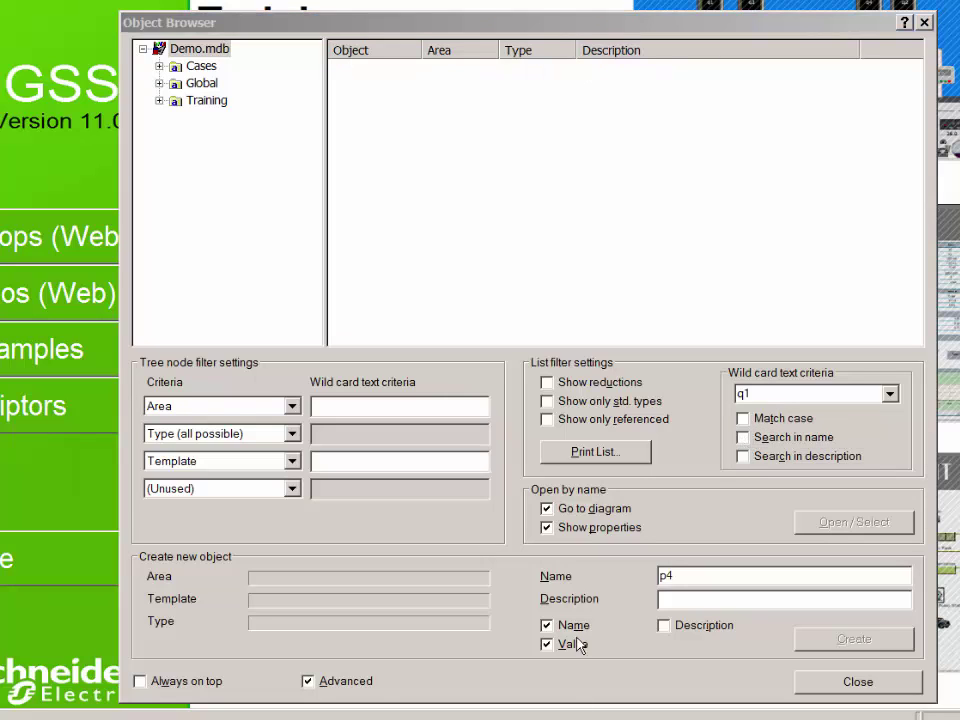
{"action": "left_click", "coordinate": [743, 419]}
{"action": "left_click", "coordinate": [744, 438]}
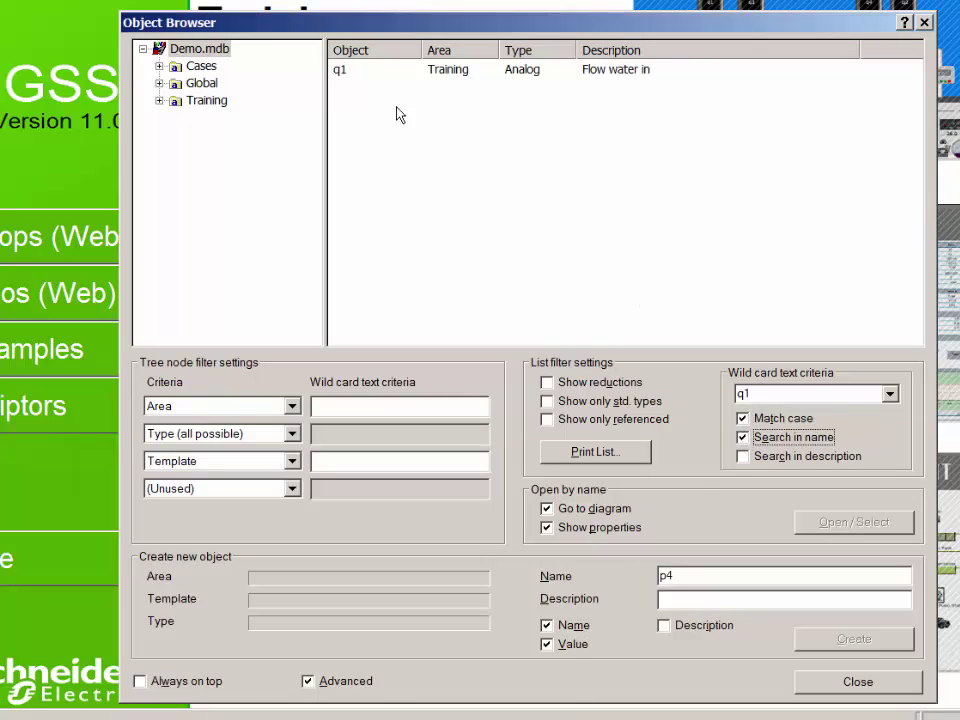
{"action": "left_click", "coordinate": [389, 70]}
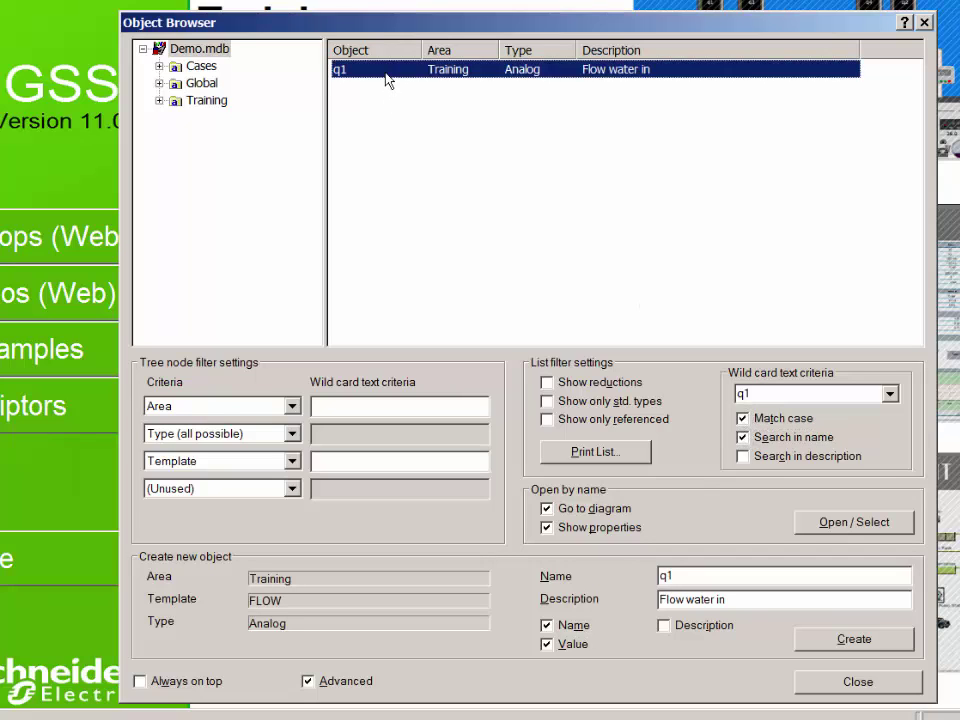
- Open q1 on the {Training} Refuse Disposal diagram and close its properties with OK
{"action": "left_click", "coordinate": [853, 522]}
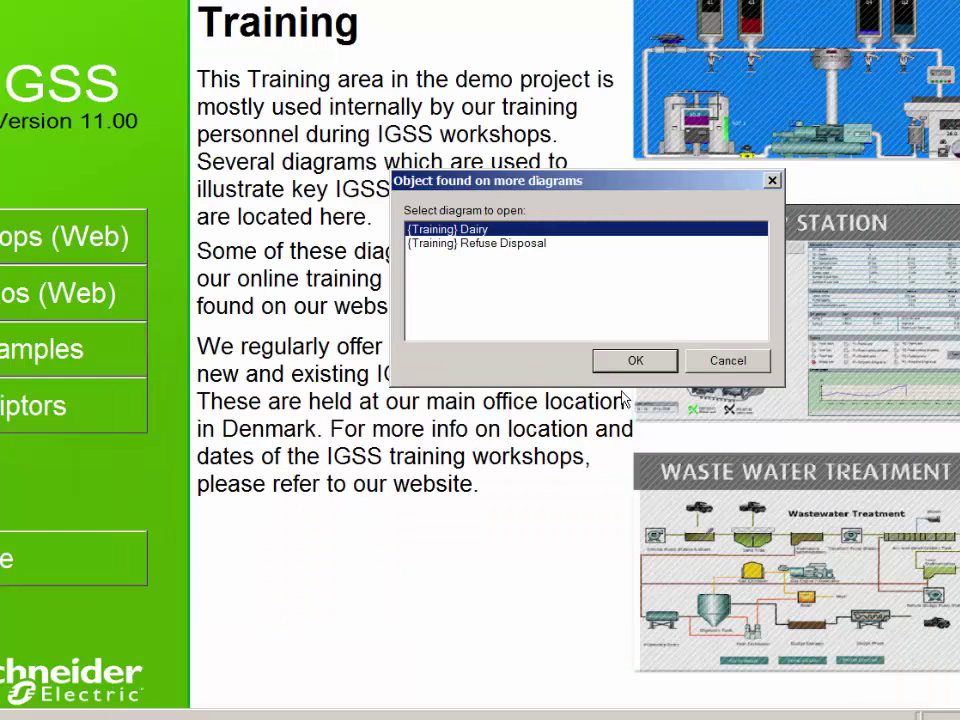
{"action": "left_click", "coordinate": [493, 245]}
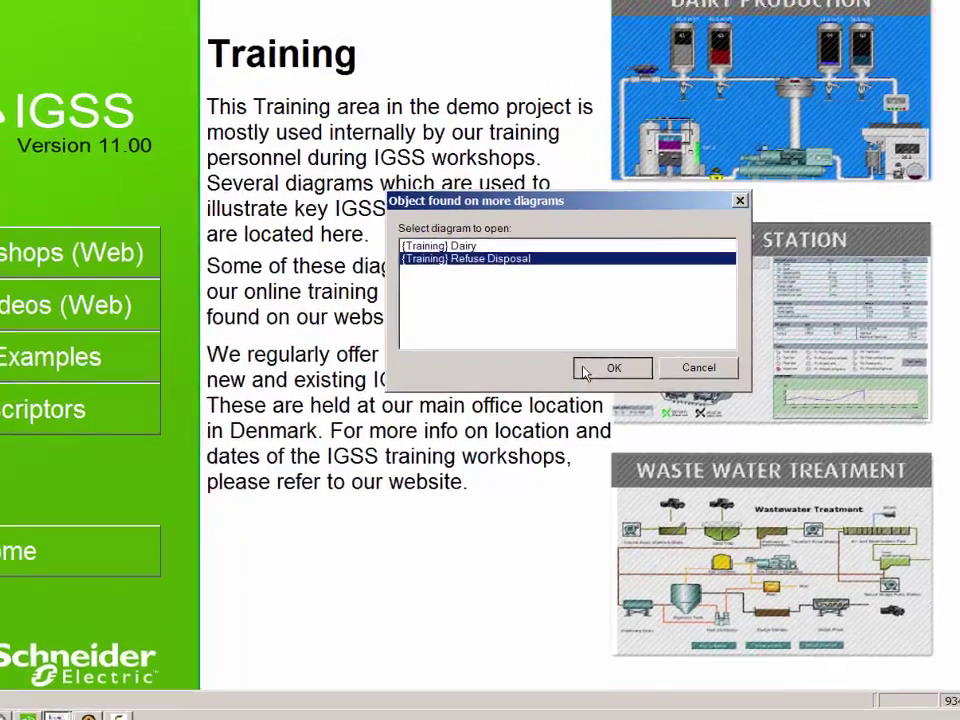
{"action": "left_click", "coordinate": [606, 365]}
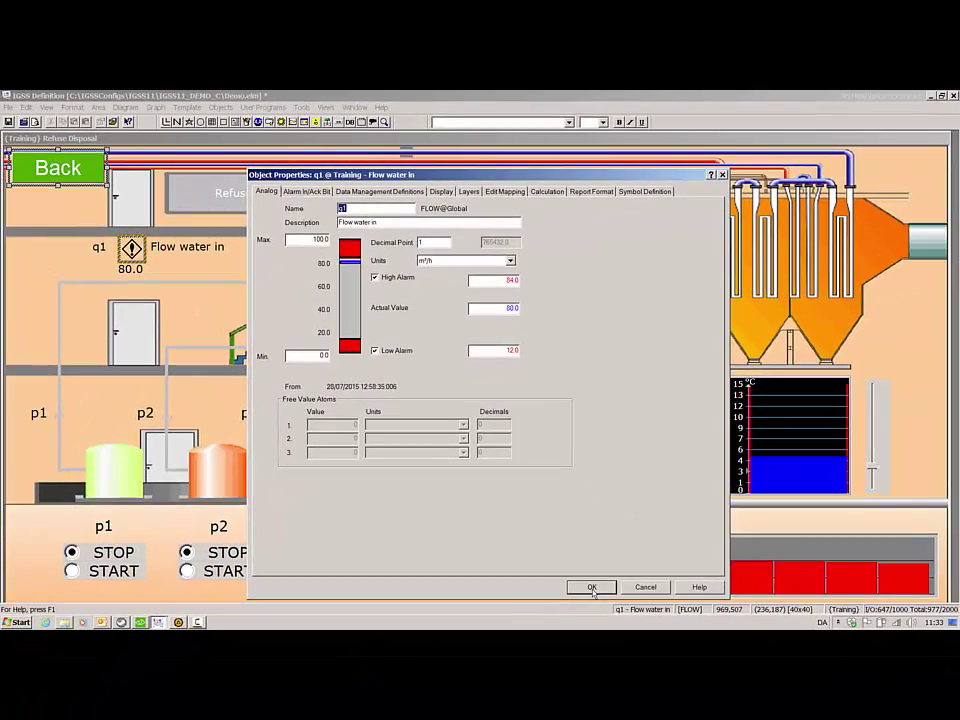
{"action": "left_click", "coordinate": [641, 611]}
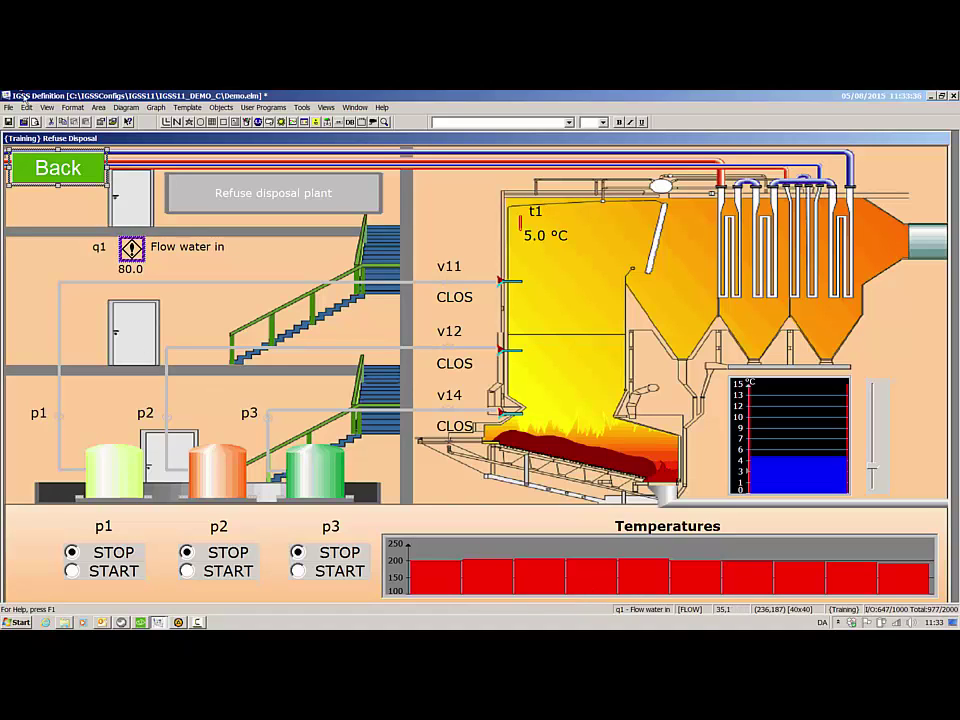
- Show the Navigation Toolbar, switch to the Dairy diagram, and select the Flow outlet gauge
{"action": "left_click", "coordinate": [46, 107]}
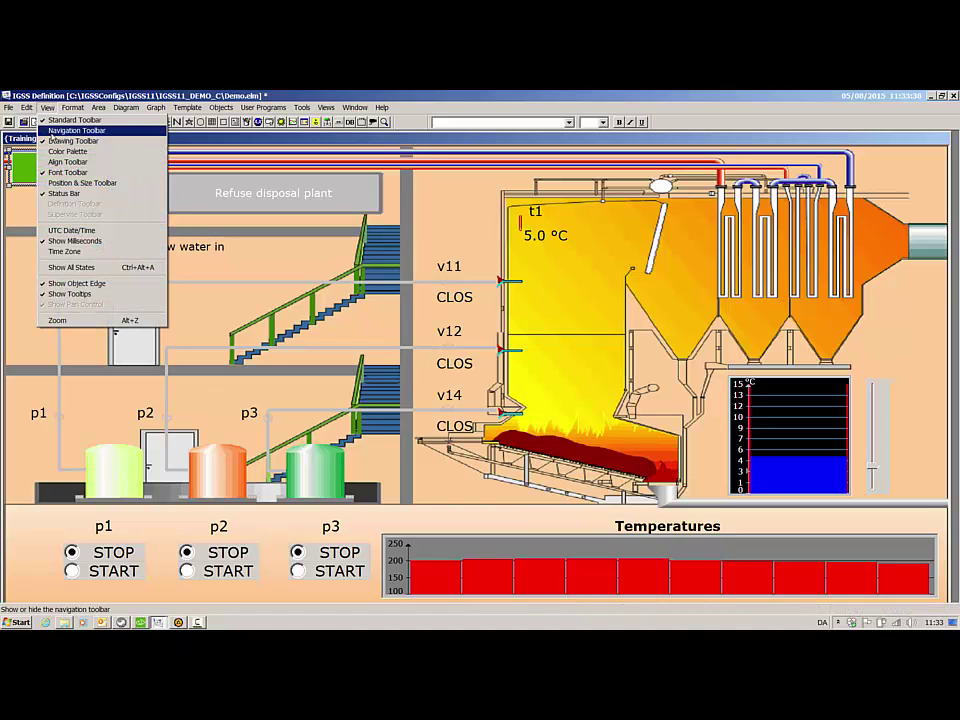
{"action": "left_click", "coordinate": [64, 131]}
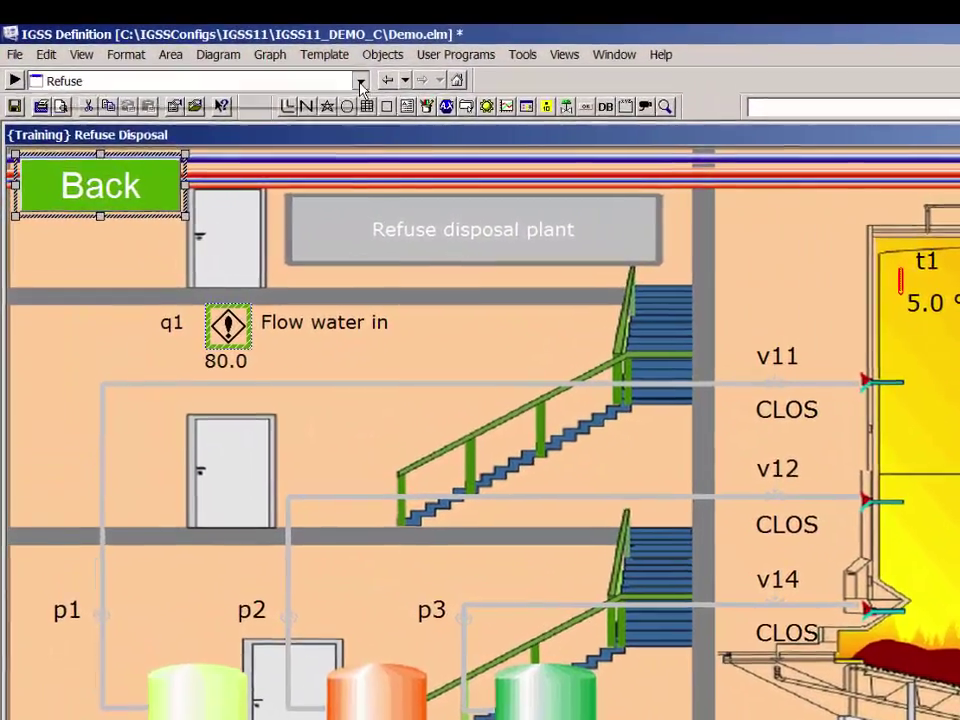
{"action": "left_click", "coordinate": [300, 97]}
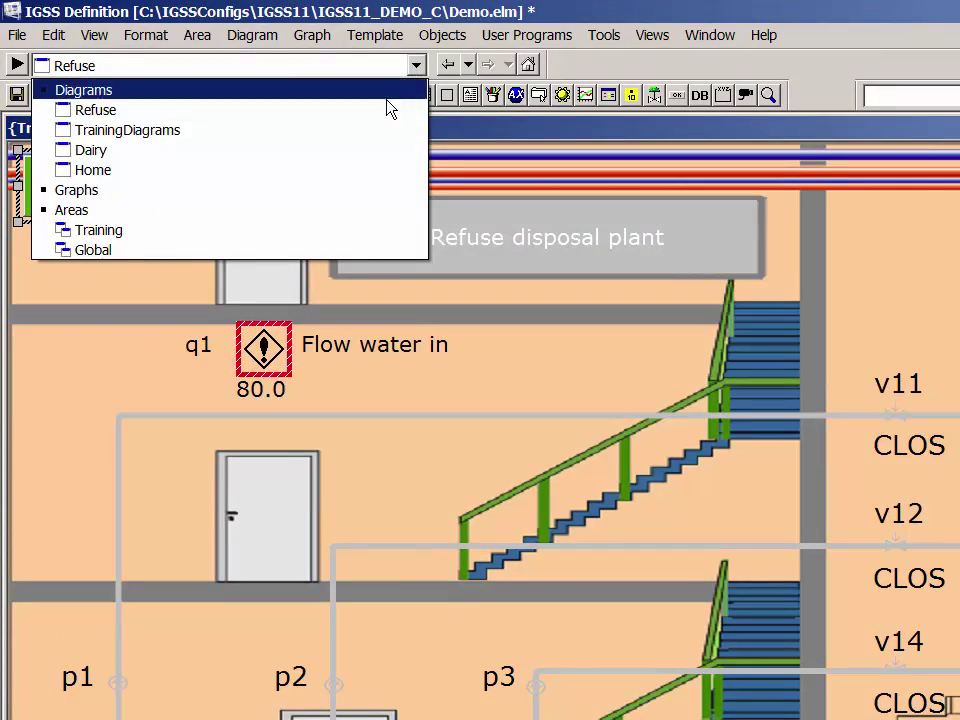
{"action": "left_click", "coordinate": [345, 150]}
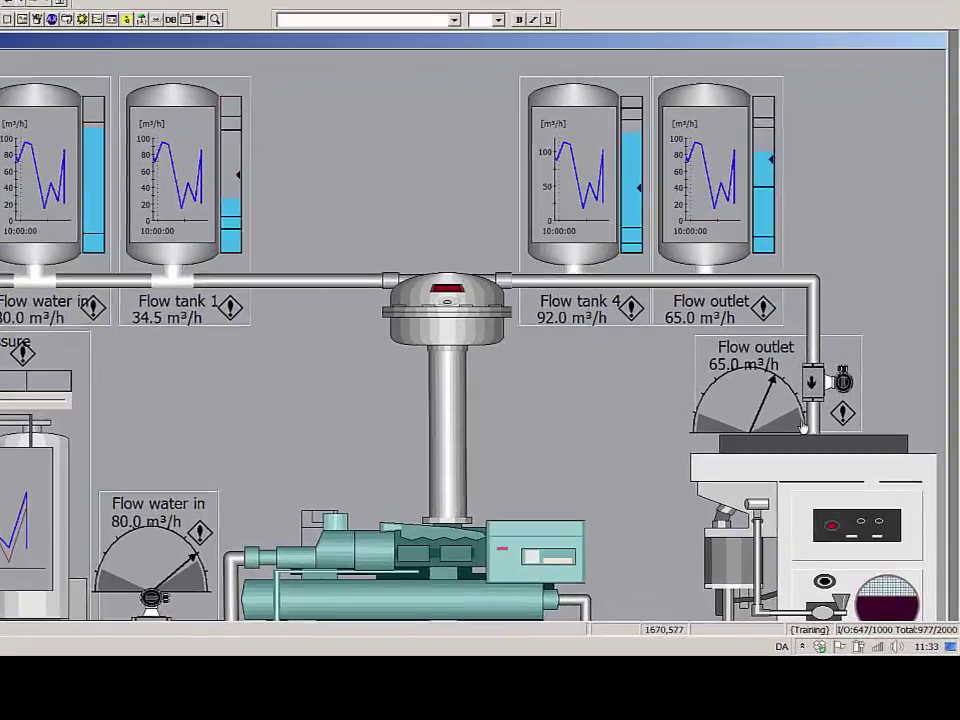
{"action": "left_click", "coordinate": [825, 444]}
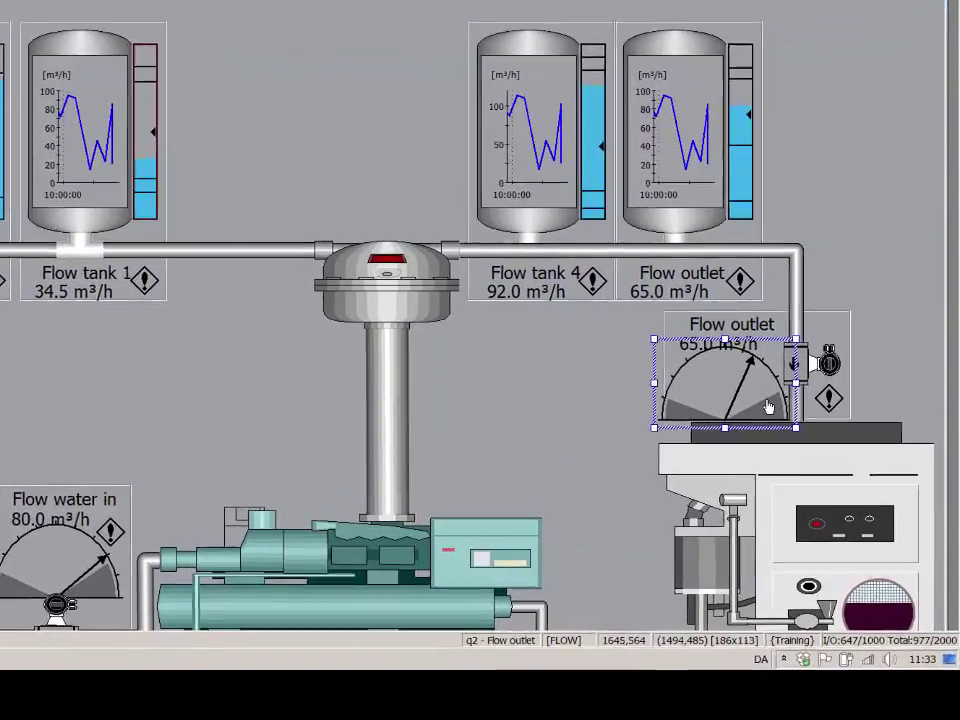
{"action": "left_click", "coordinate": [766, 405]}
{"action": "left_click", "coordinate": [766, 405]}
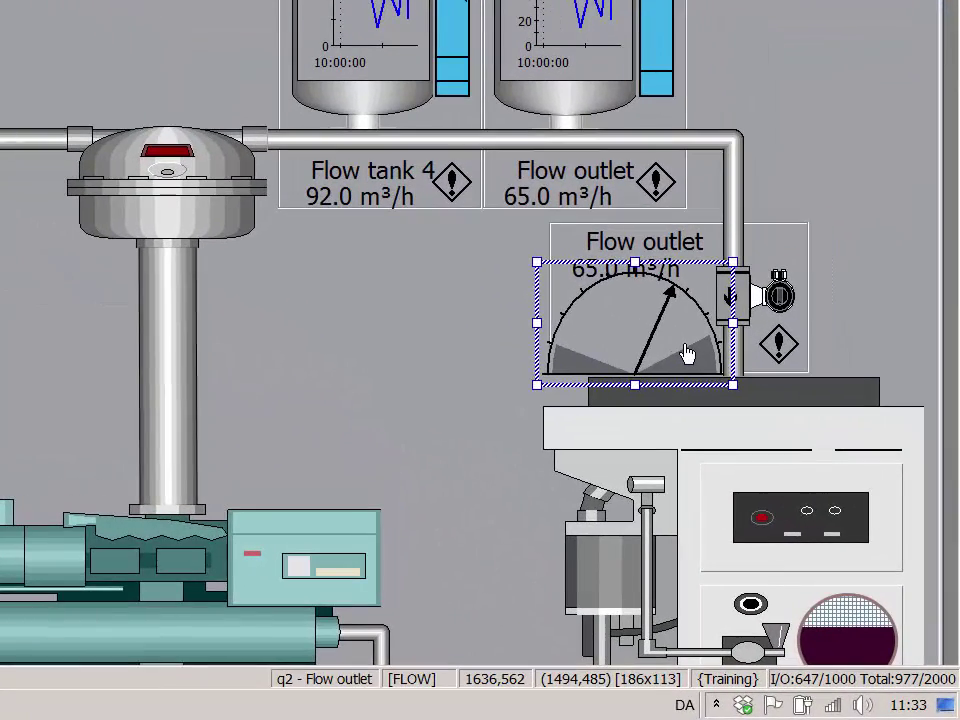
{"action": "left_click", "coordinate": [687, 353]}
{"action": "left_click", "coordinate": [687, 353]}
{"action": "left_click", "coordinate": [687, 353]}
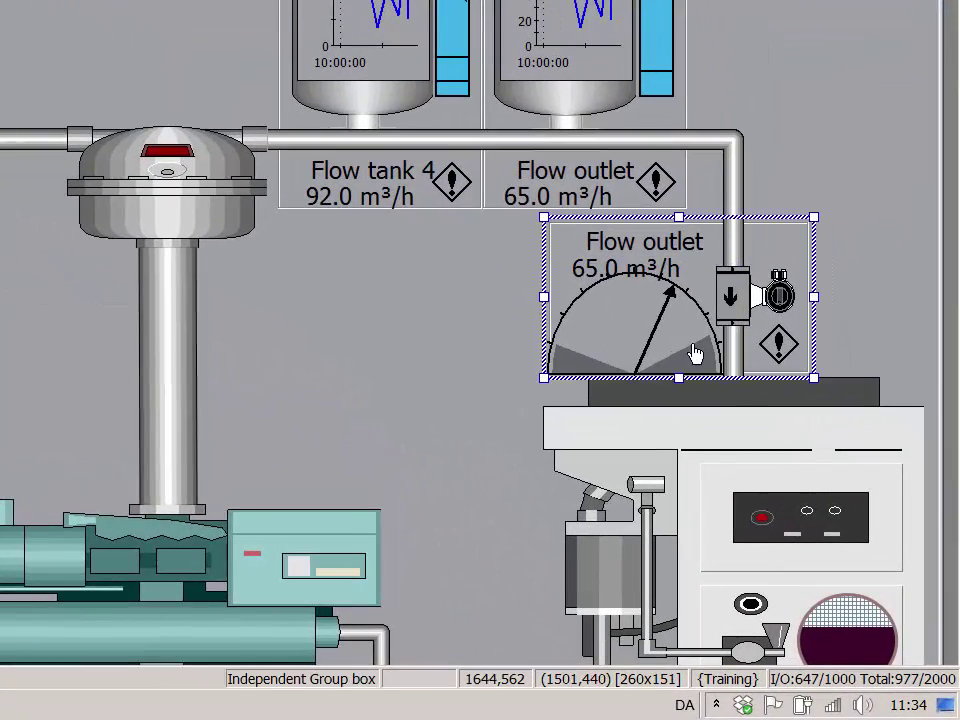
{"action": "left_click", "coordinate": [695, 352]}
{"action": "left_click", "coordinate": [740, 318]}
{"action": "left_click", "coordinate": [740, 318]}
{"action": "left_click", "coordinate": [740, 318]}
{"action": "left_click", "coordinate": [740, 318]}
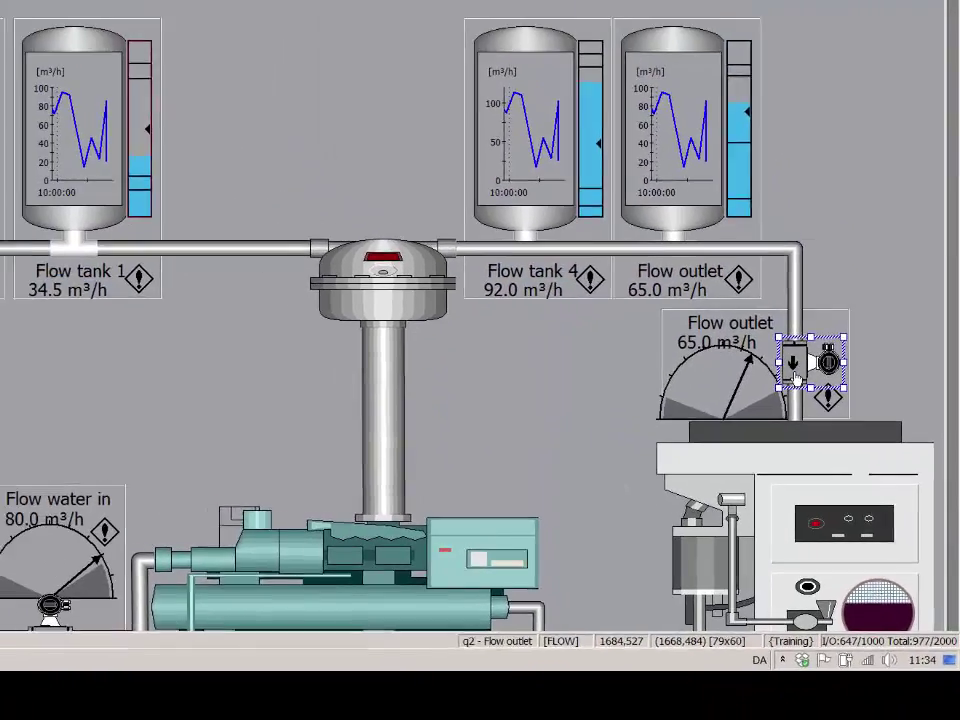
{"action": "left_click", "coordinate": [797, 378]}
{"action": "double_click", "coordinate": [797, 378]}
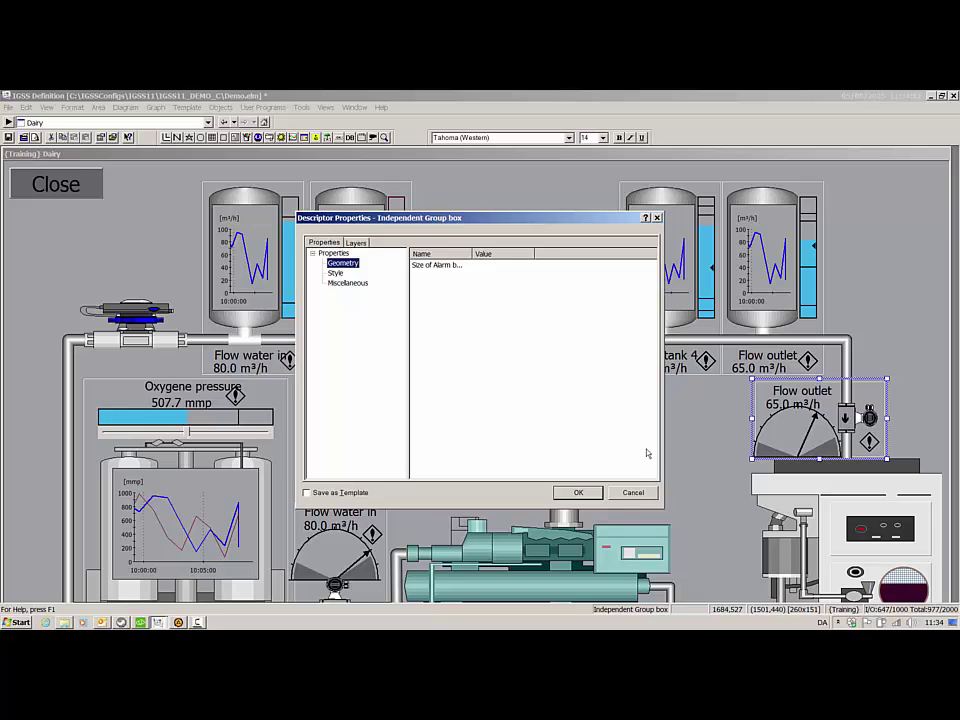
{"action": "left_click", "coordinate": [578, 493]}
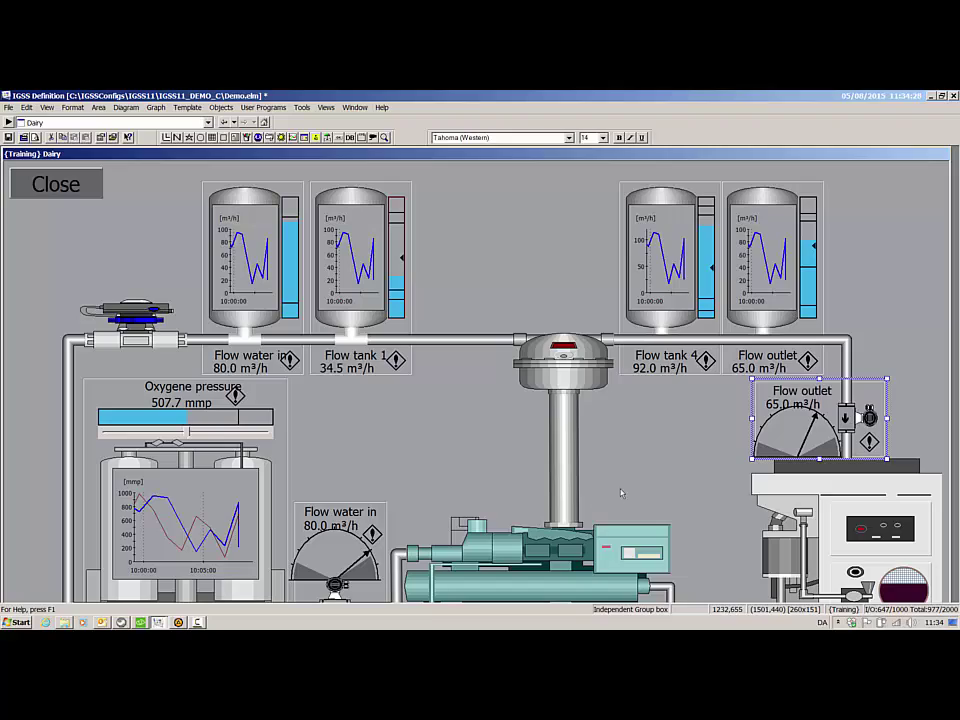
- Open q1 'Flow water in' properties and inspect its Free Value atom mapping and Analog tab
{"action": "right_click", "coordinate": [289, 360]}
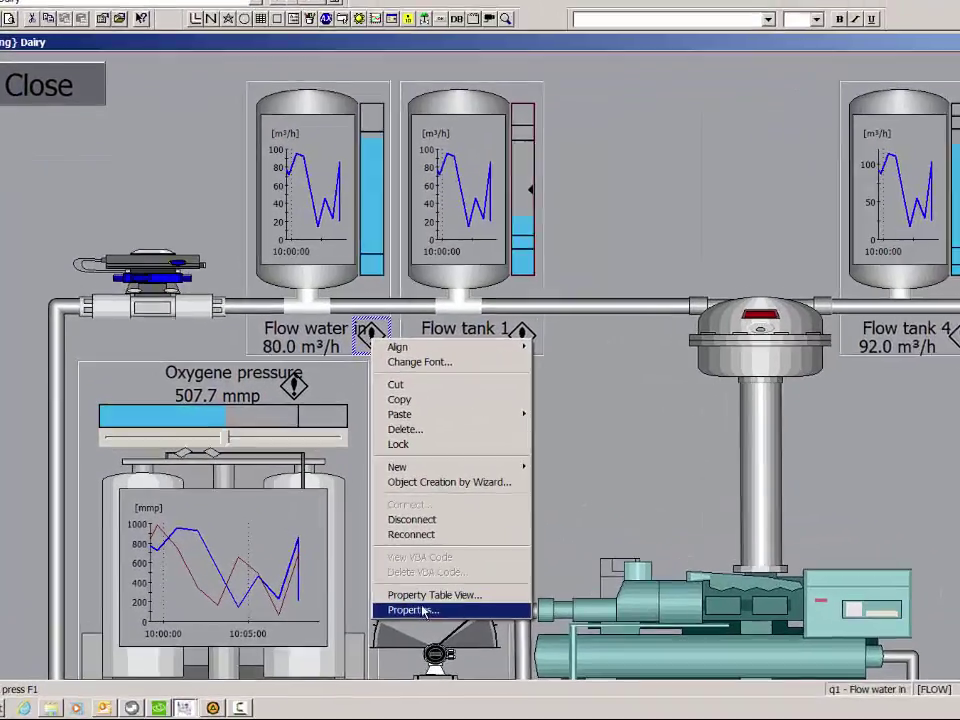
{"action": "left_click", "coordinate": [320, 553]}
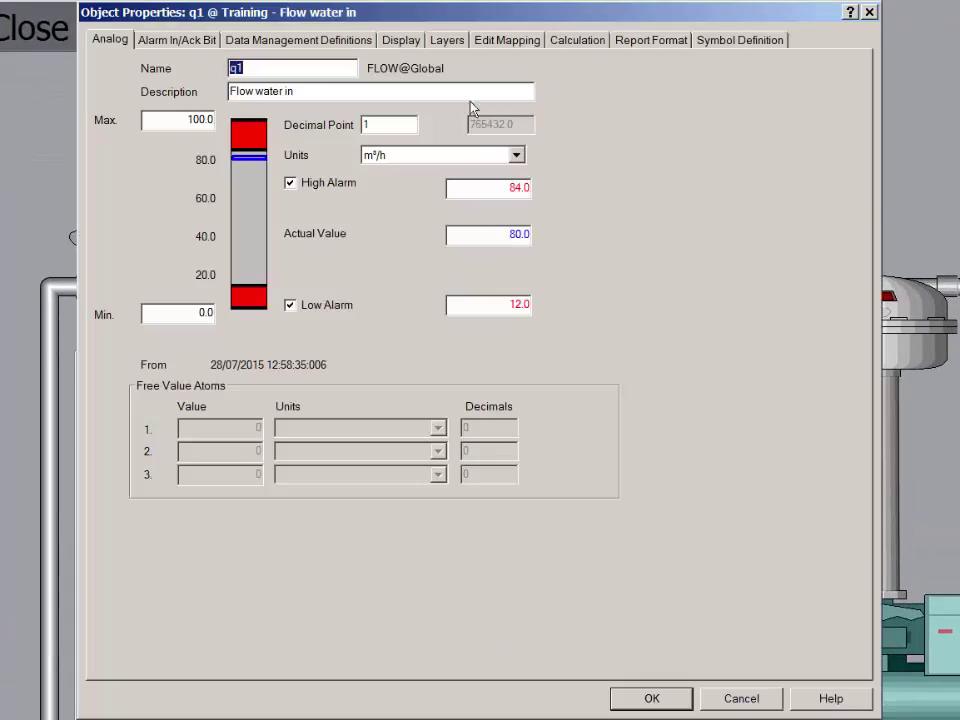
{"action": "left_click", "coordinate": [503, 41]}
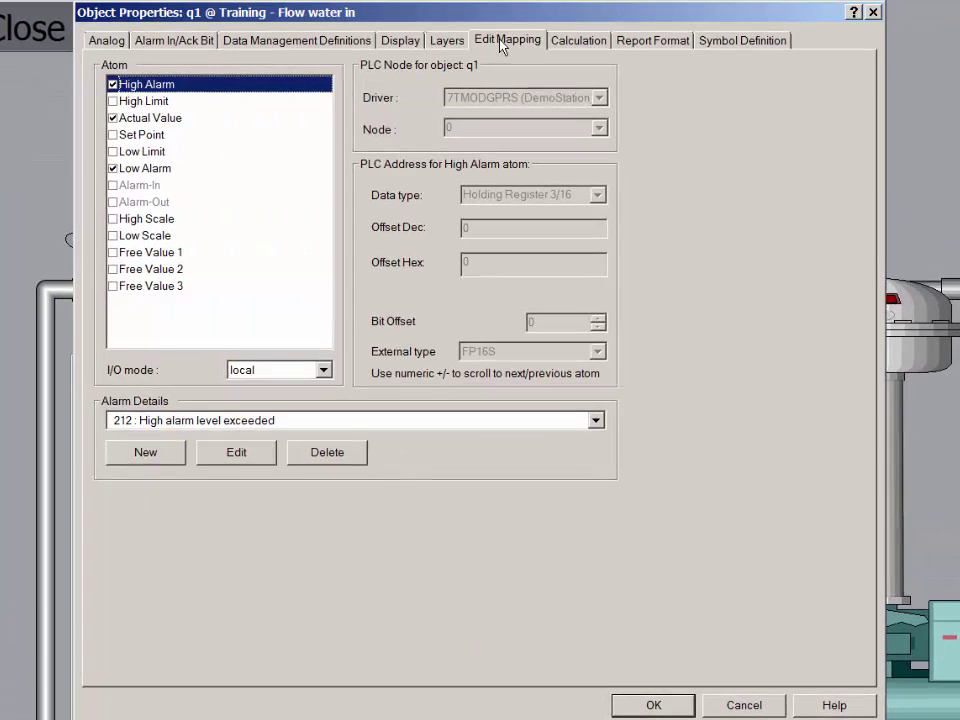
{"action": "left_click", "coordinate": [184, 262]}
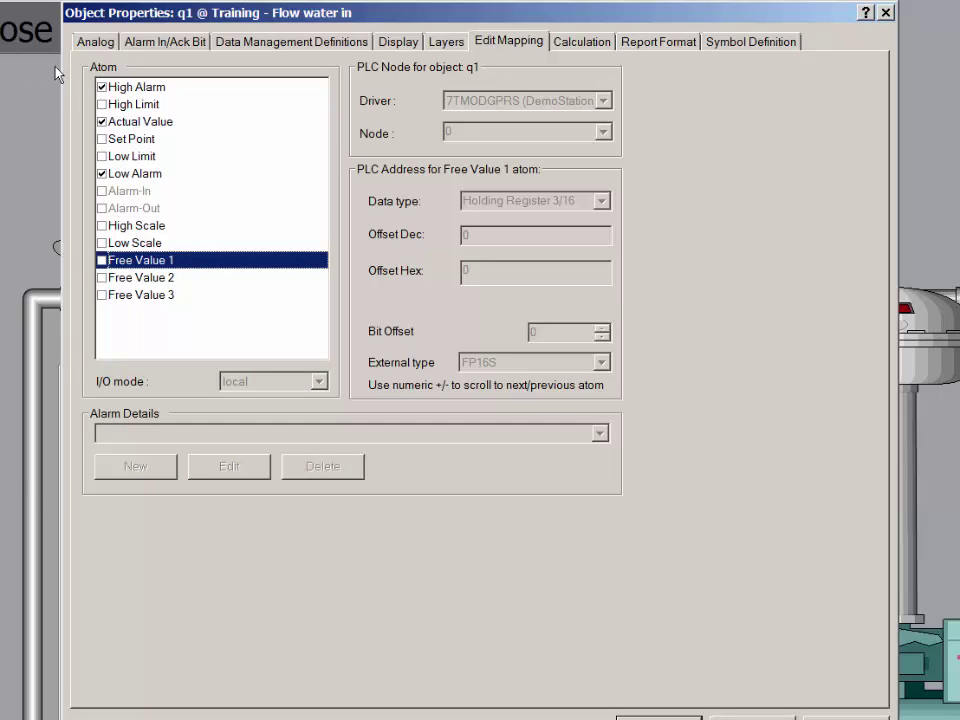
{"action": "left_click", "coordinate": [92, 43]}
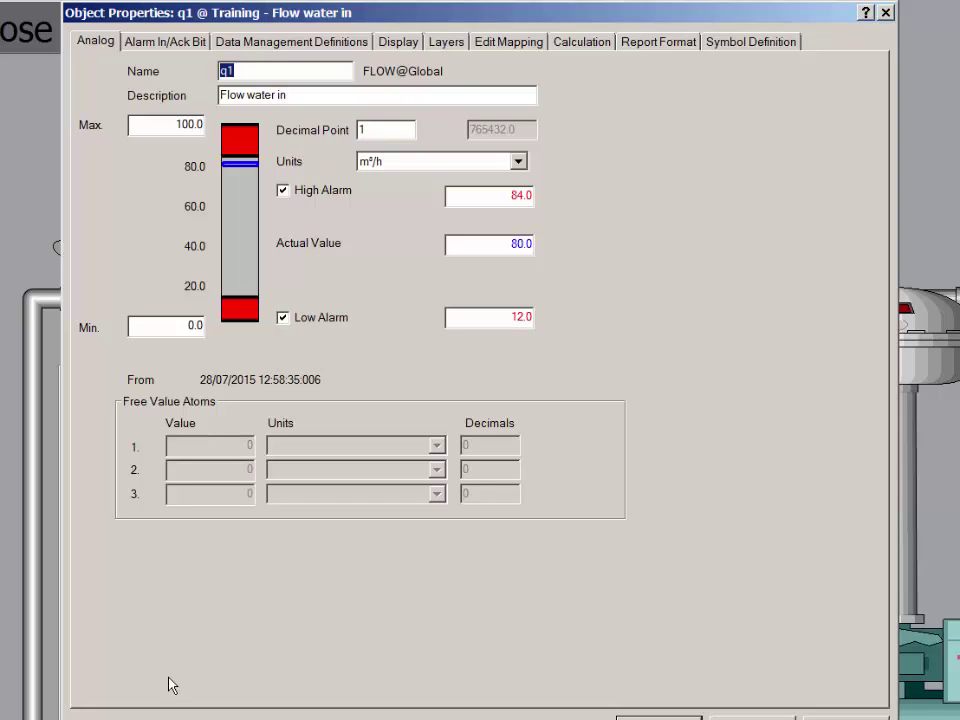
{"action": "left_click", "coordinate": [504, 44]}
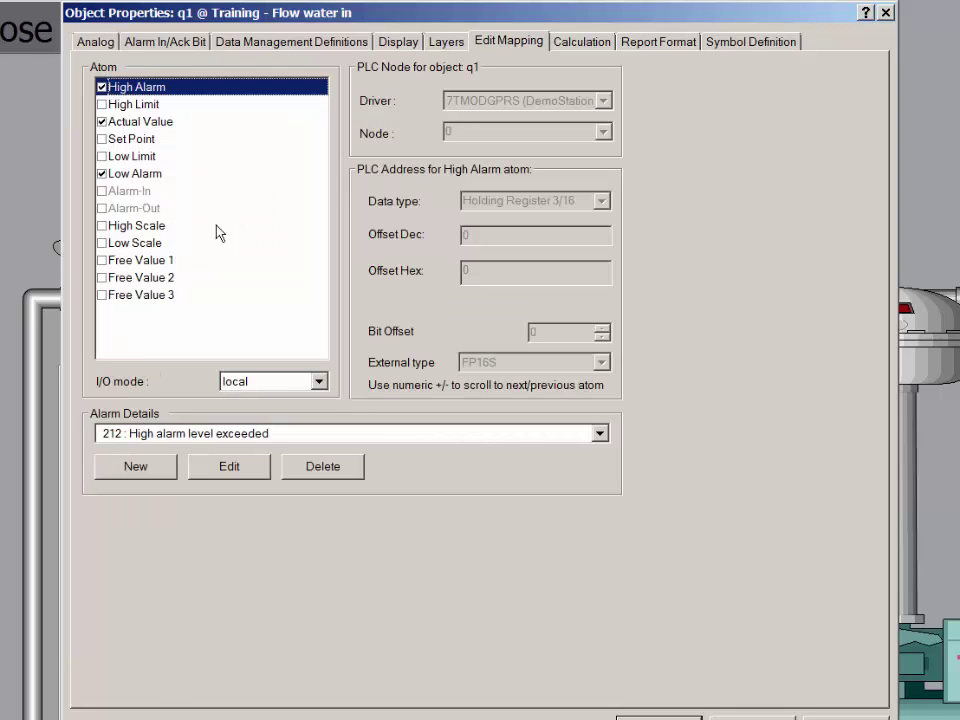
- Enable the Free Value 1, 2 and 3 atoms and confirm they are editable on the Analog tab
{"action": "left_click", "coordinate": [101, 260]}
{"action": "left_click", "coordinate": [102, 278]}
{"action": "left_click", "coordinate": [102, 295]}
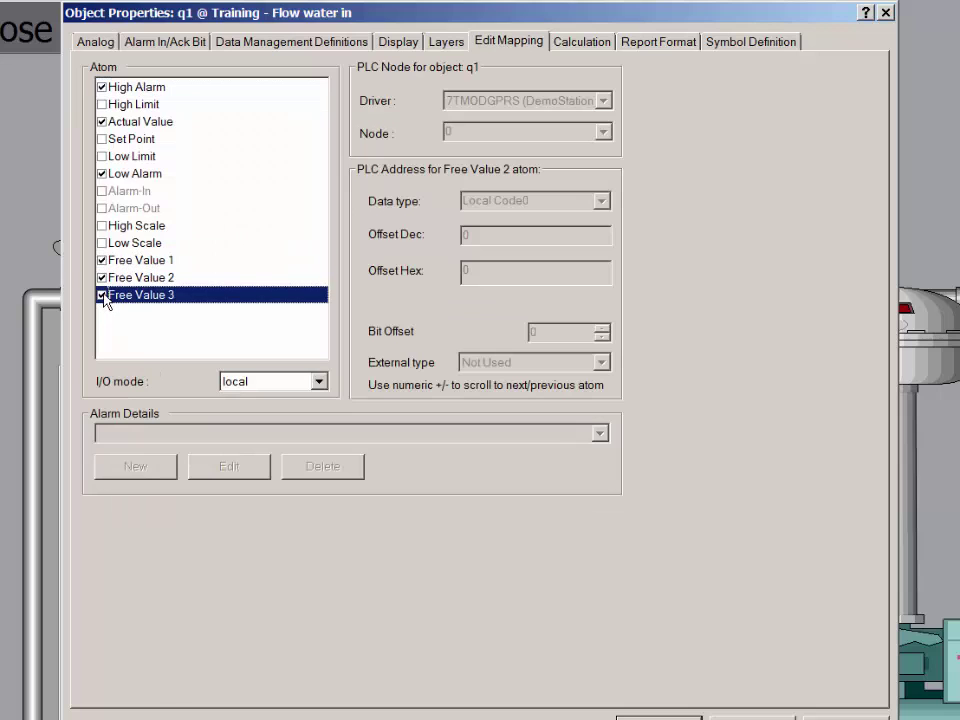
{"action": "left_click", "coordinate": [98, 44]}
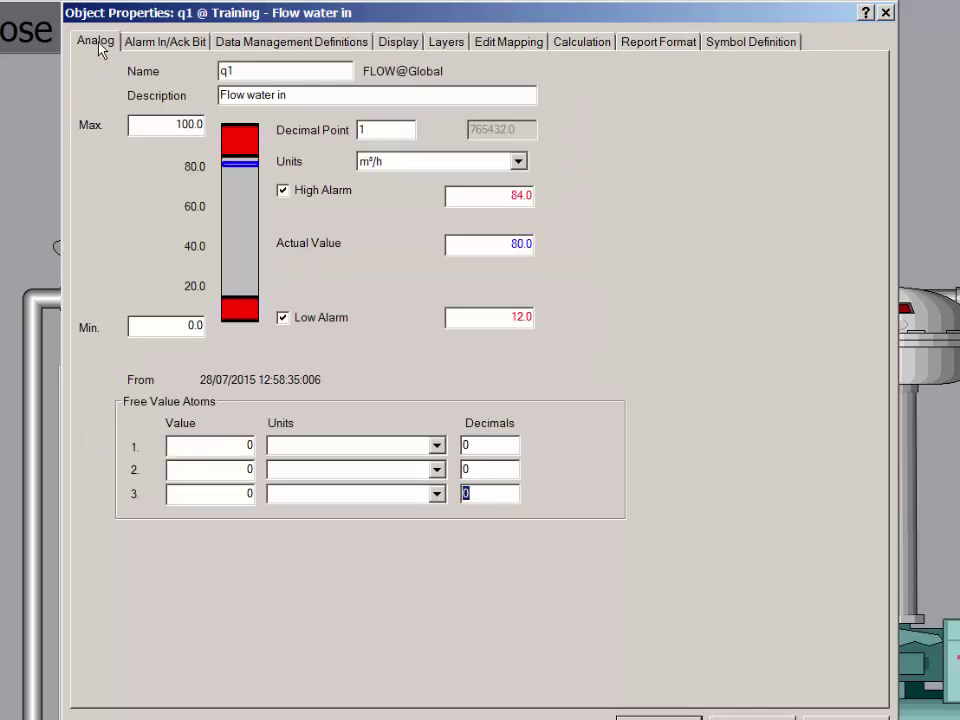
{"action": "left_click", "coordinate": [486, 44]}
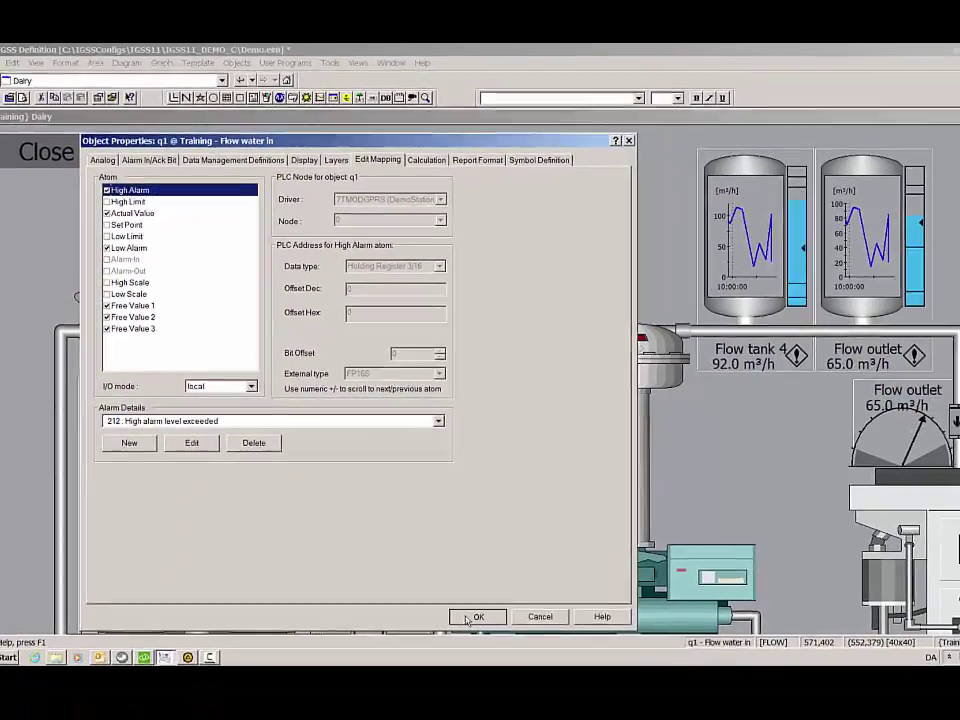
- Apply q1's free-value changes, leave Dairy, and reopen Refuse Disposal from the Training overview
{"action": "left_click", "coordinate": [565, 669]}
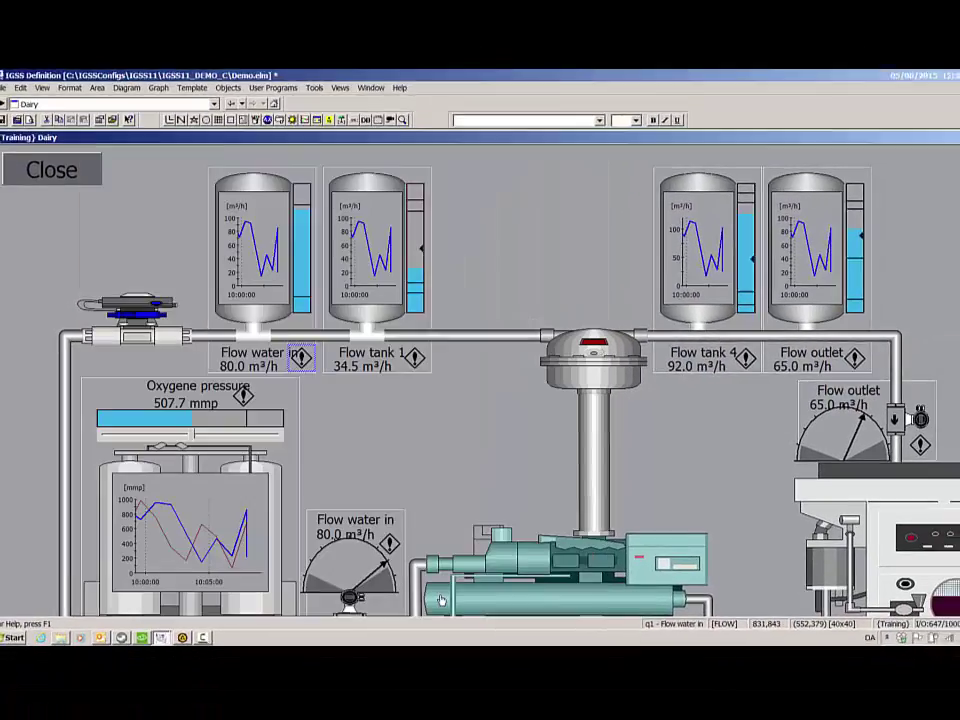
{"action": "left_click", "coordinate": [75, 171]}
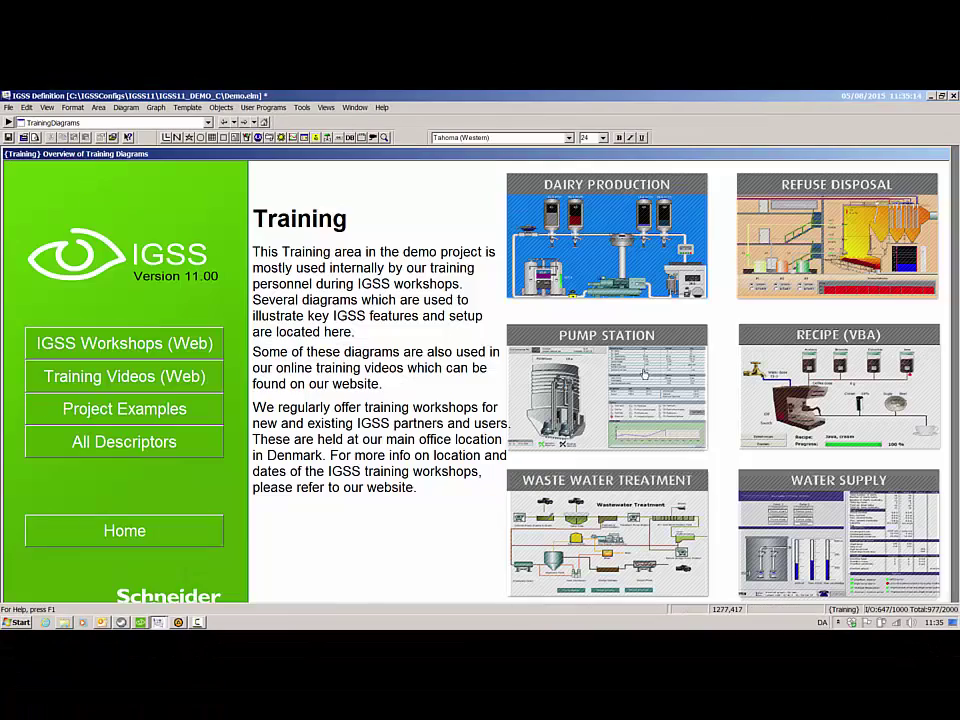
{"action": "left_click", "coordinate": [752, 212]}
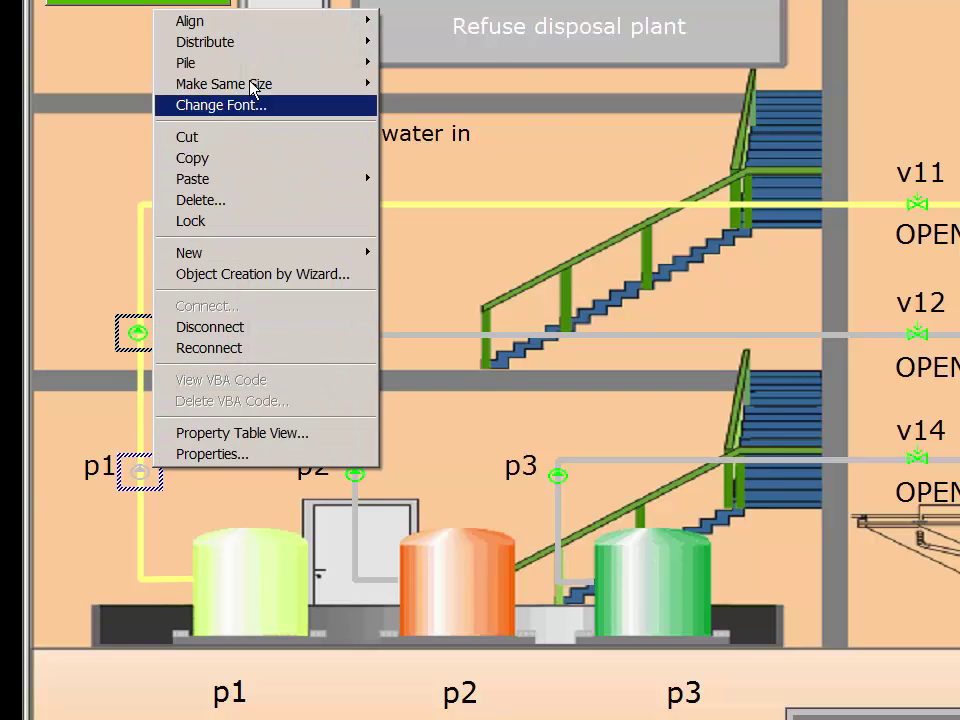
- Gather p1's symbol parts together with Gather Symbols and turn on Show All States
{"action": "mouse_move", "coordinate": [317, 32]}
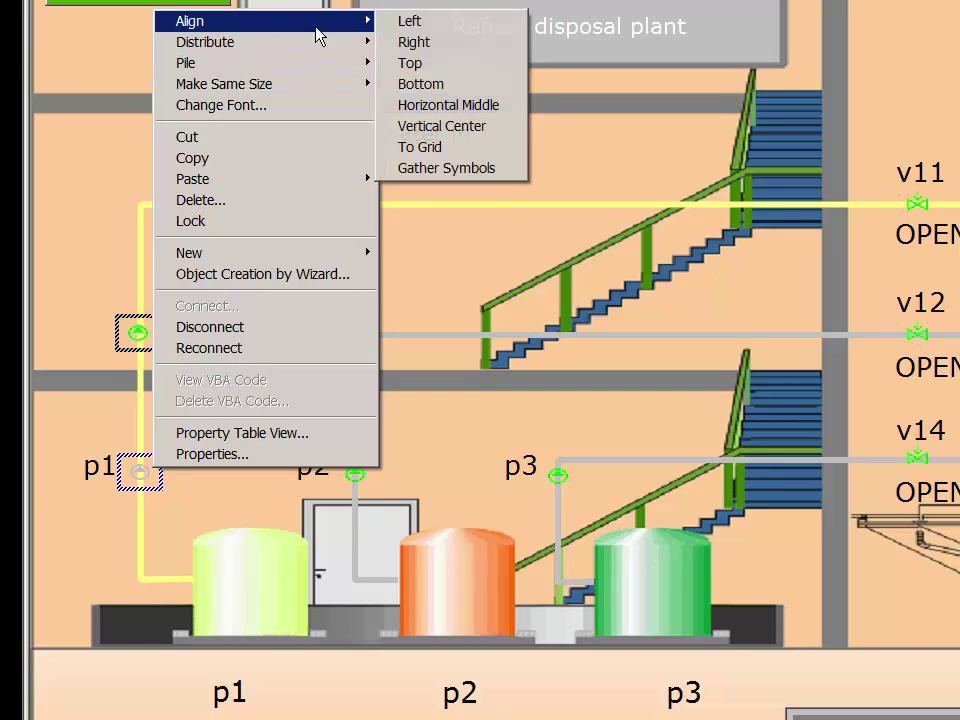
{"action": "left_click", "coordinate": [450, 169]}
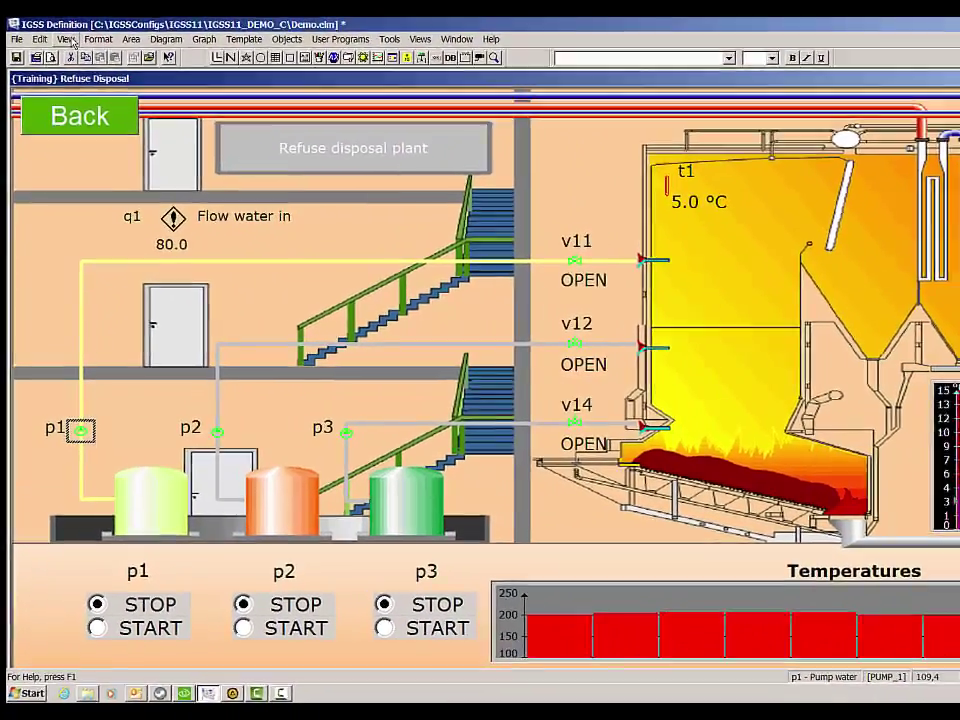
{"action": "left_click", "coordinate": [98, 39]}
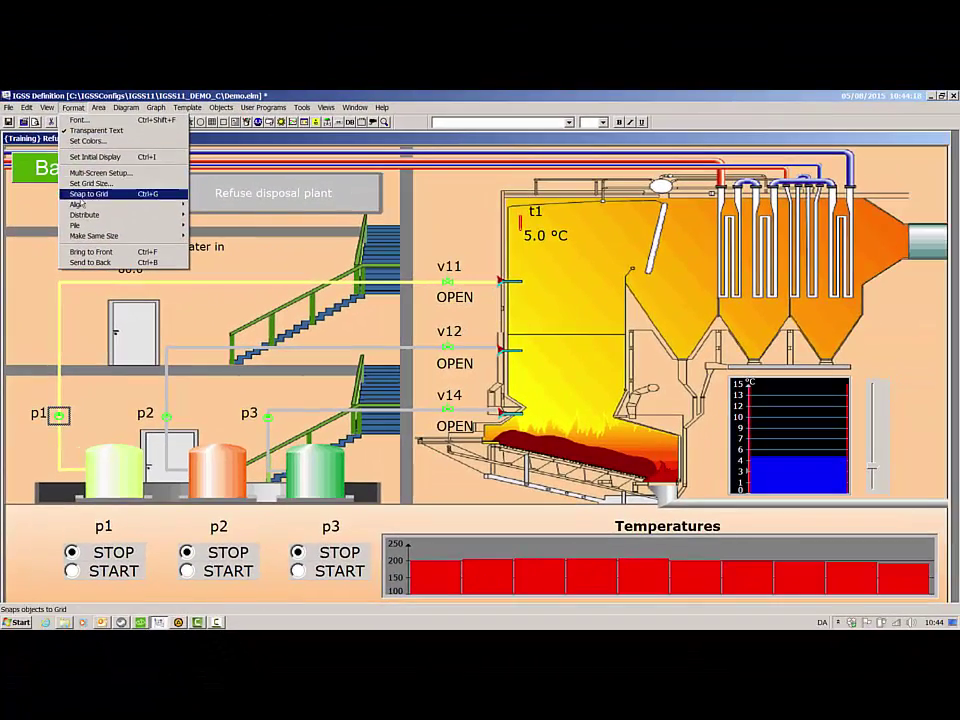
{"action": "mouse_move", "coordinate": [80, 204]}
{"action": "left_click", "coordinate": [214, 280]}
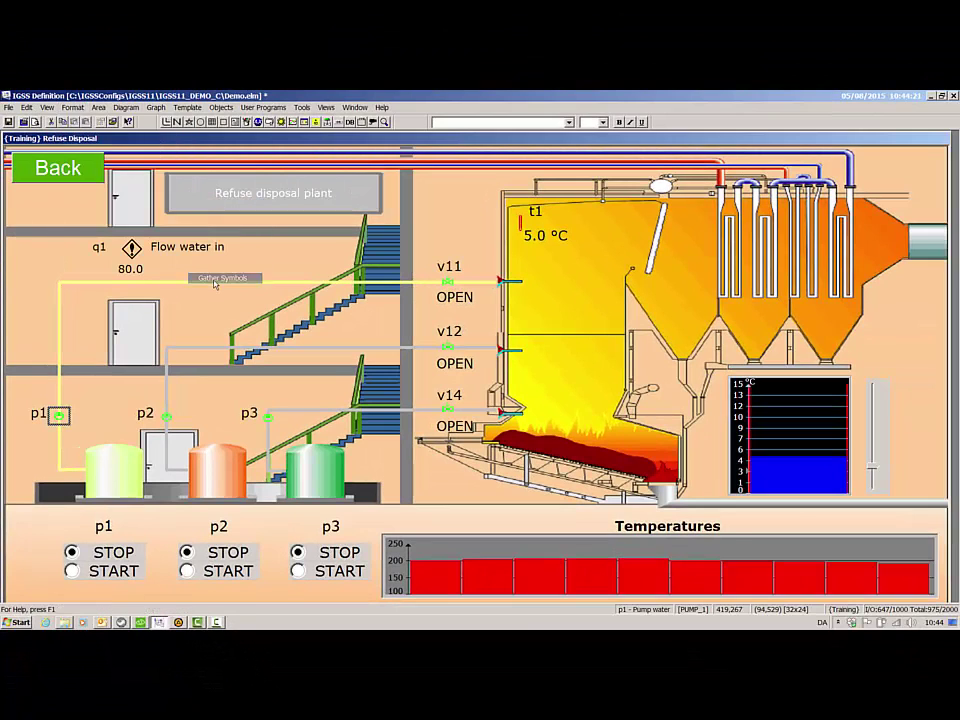
{"action": "left_click", "coordinate": [47, 107]}
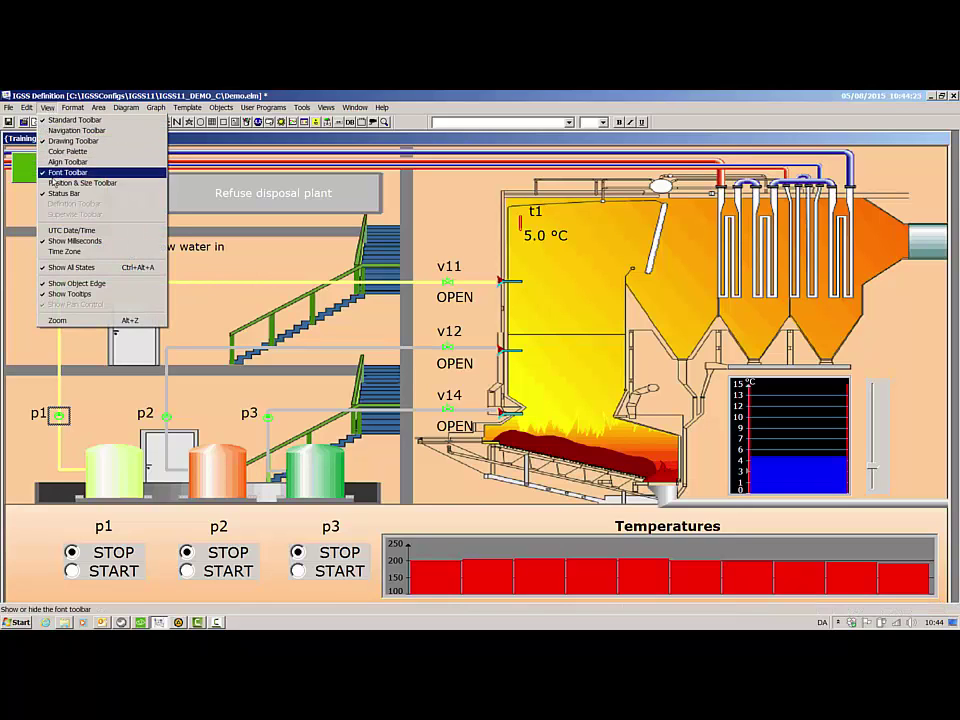
{"action": "left_click", "coordinate": [61, 268]}
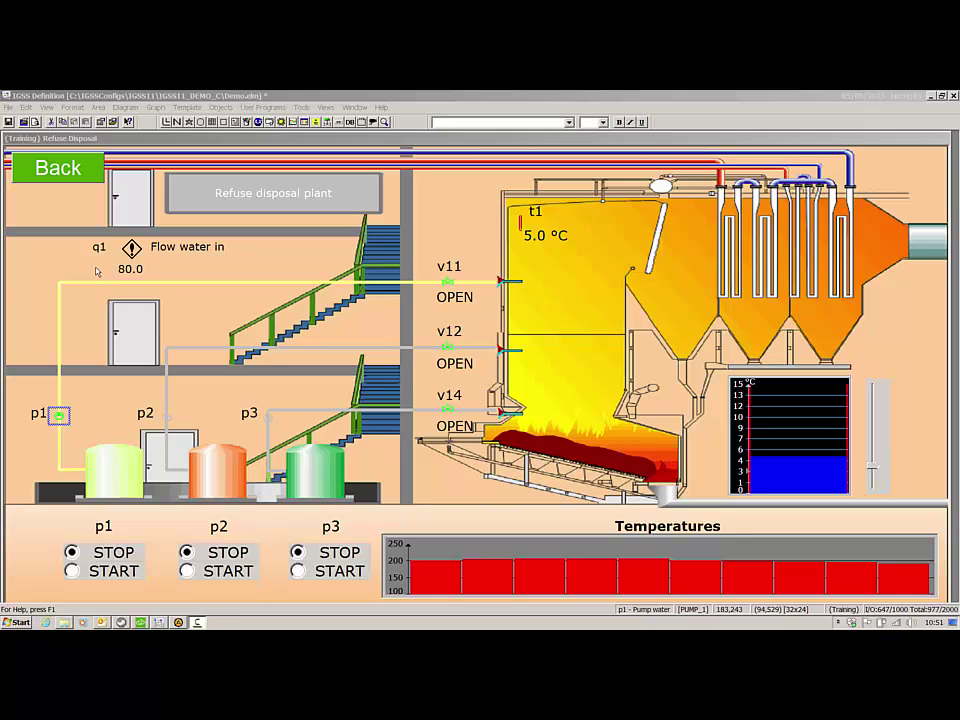
- Open the PUMP_2 template's properties for editing
{"action": "left_click", "coordinate": [187, 107]}
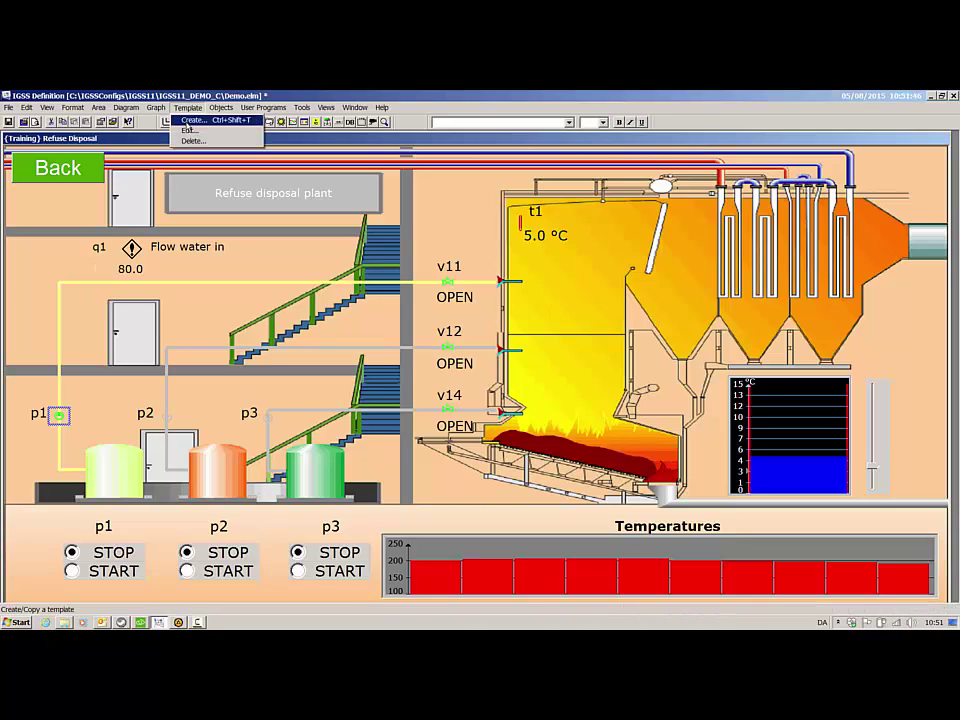
{"action": "left_click", "coordinate": [188, 130]}
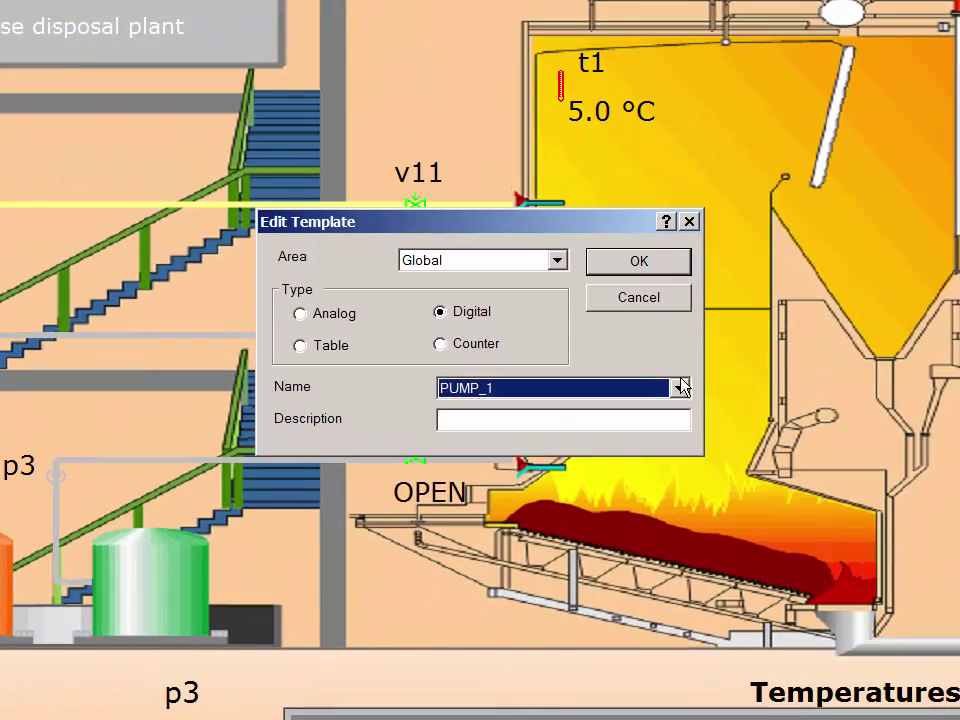
{"action": "left_click", "coordinate": [681, 388]}
{"action": "left_click", "coordinate": [604, 570]}
{"action": "left_click", "coordinate": [648, 261]}
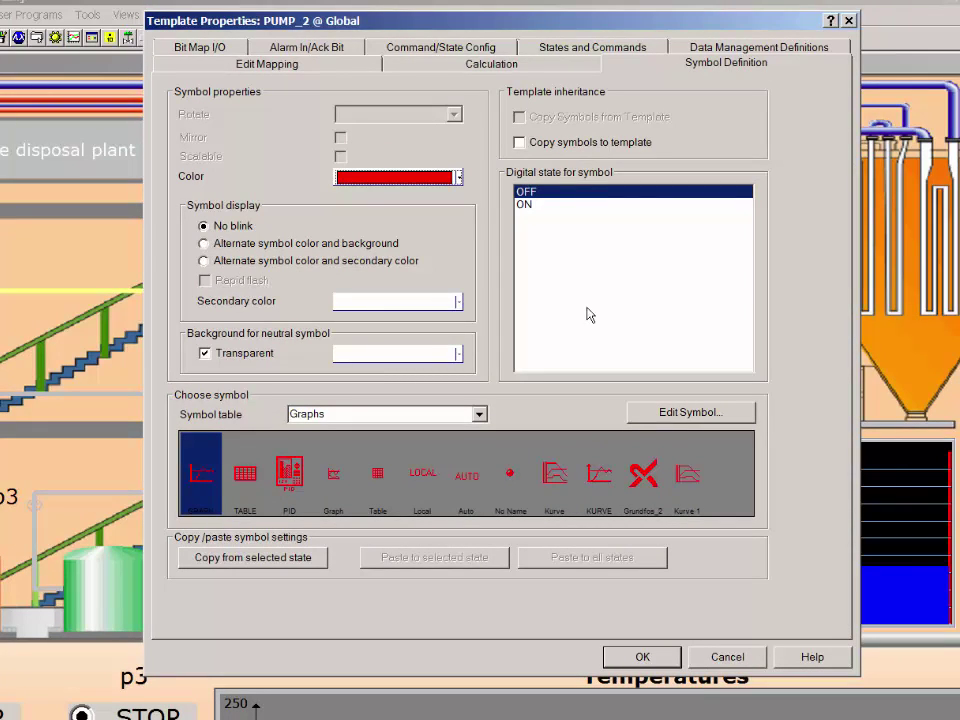
- Use the Blowers,Compr, Pumps symbols and copy the OFF symbol settings to all states
{"action": "left_click", "coordinate": [479, 414]}
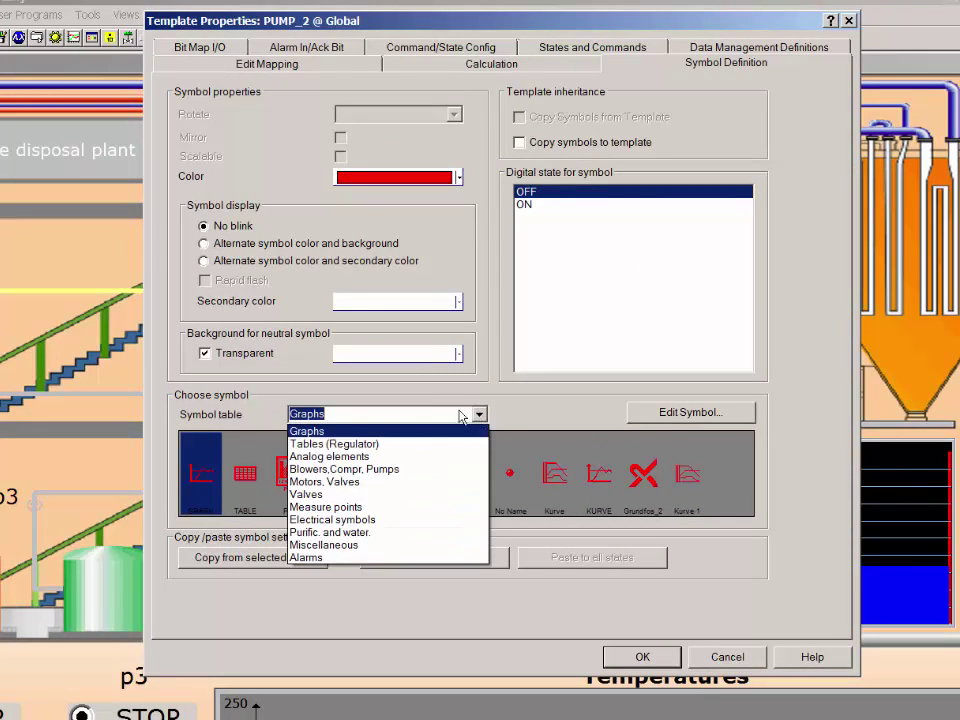
{"action": "left_click", "coordinate": [390, 472]}
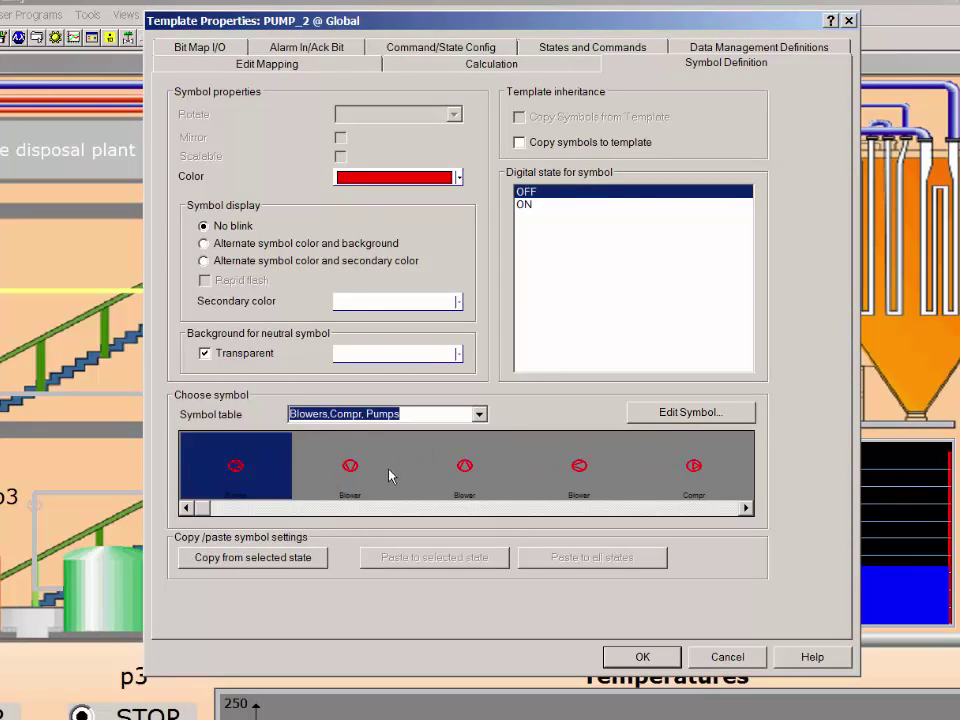
{"action": "left_click", "coordinate": [295, 567]}
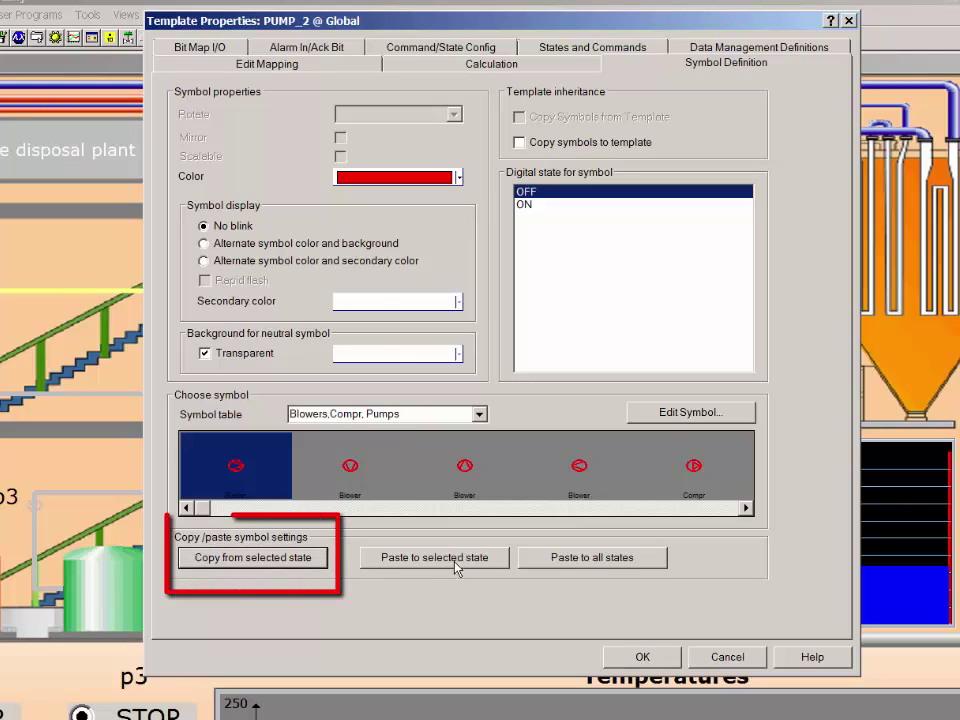
{"action": "left_click", "coordinate": [557, 566]}
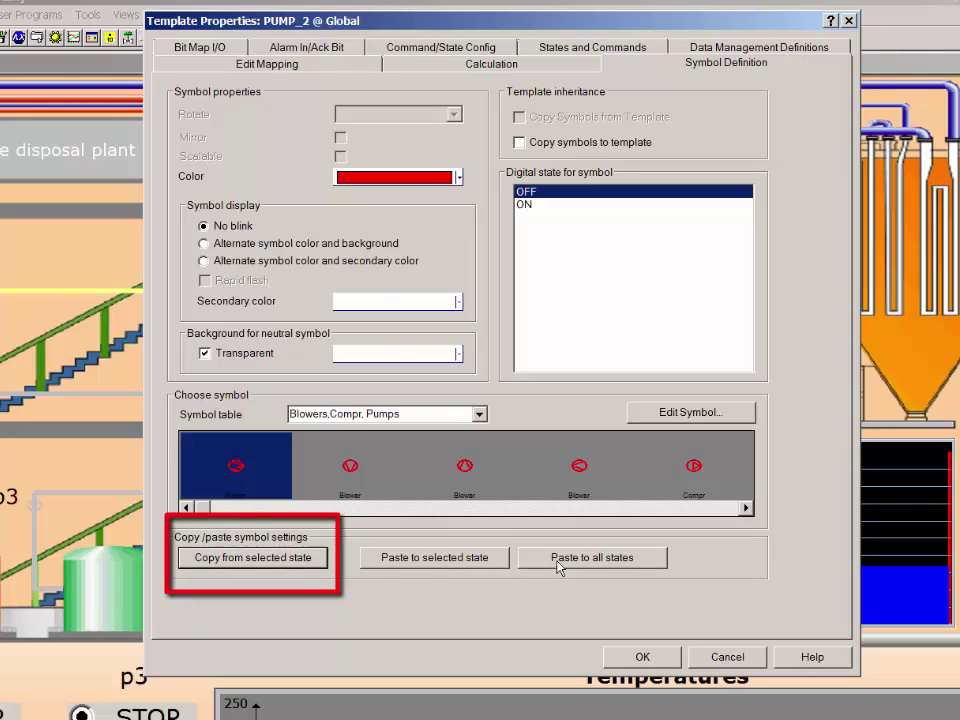
- Make the ON-state symbol green and store the symbols in the PUMP_2 template
{"action": "left_click", "coordinate": [527, 206]}
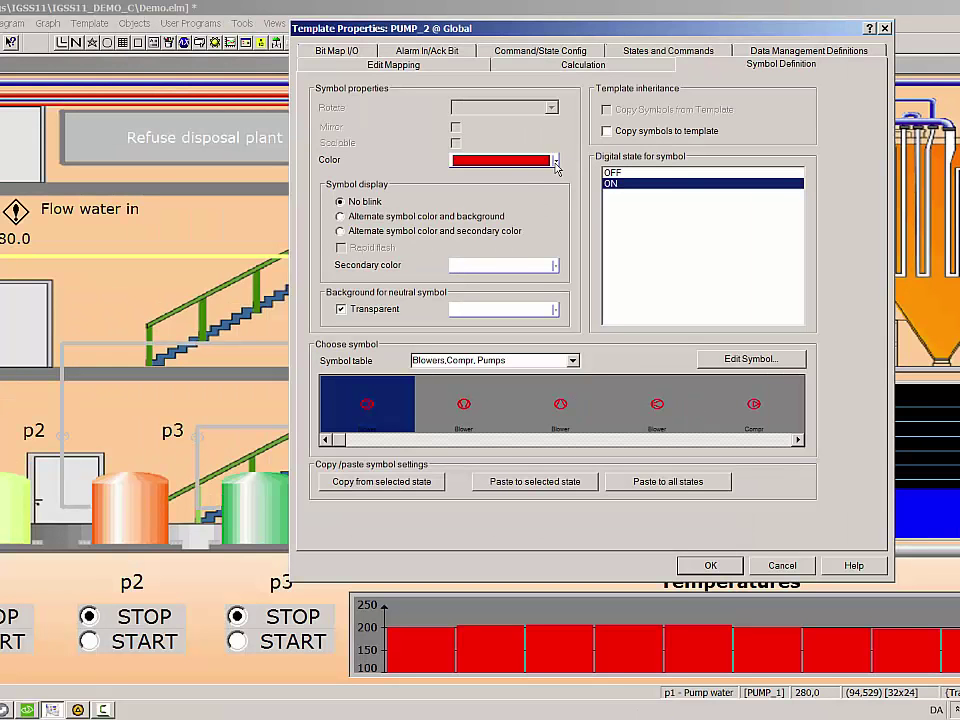
{"action": "left_click", "coordinate": [556, 162]}
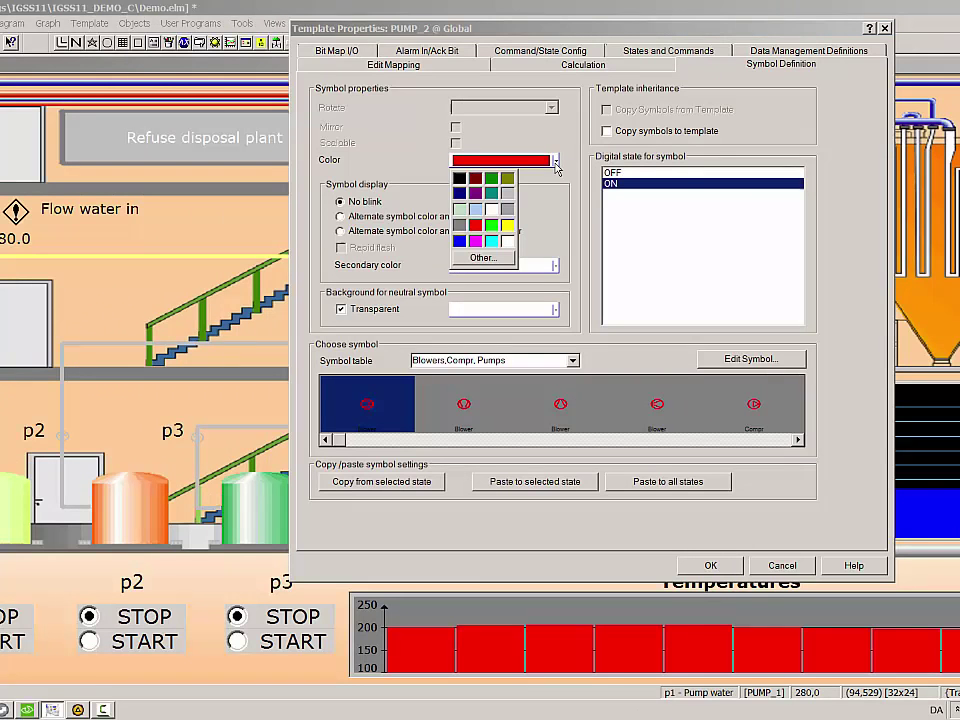
{"action": "left_click", "coordinate": [492, 225]}
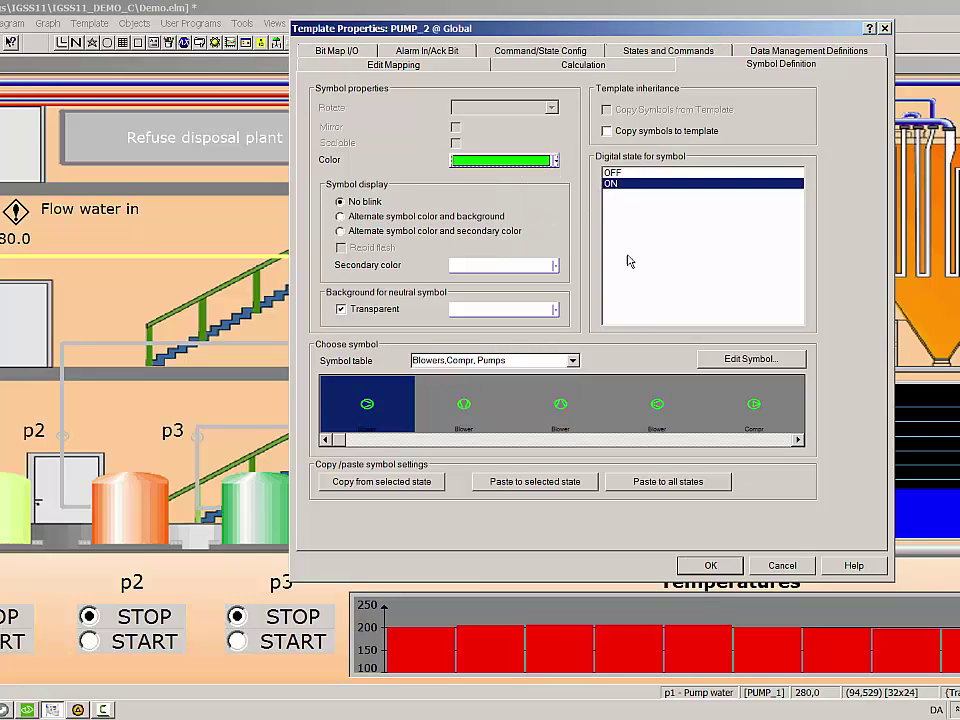
{"action": "left_click", "coordinate": [617, 175]}
{"action": "left_click", "coordinate": [618, 183]}
{"action": "left_click", "coordinate": [606, 132]}
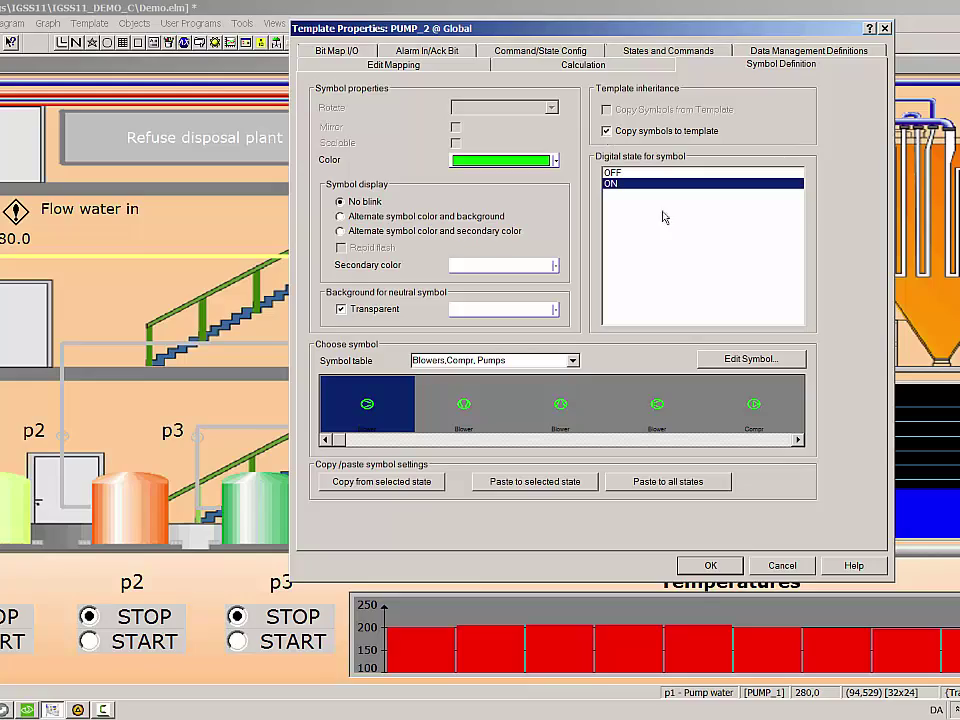
{"action": "left_click", "coordinate": [733, 568]}
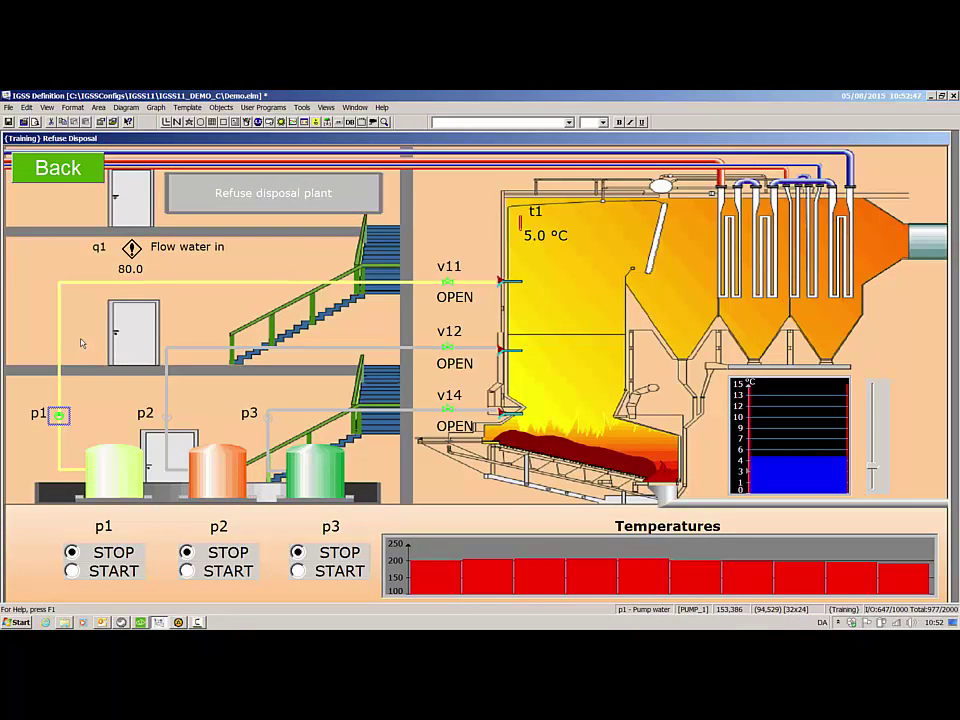
- Create a new object named p4 from the PUMP_2 template in the Object Browser
{"action": "key", "text": "ctrl+b"}
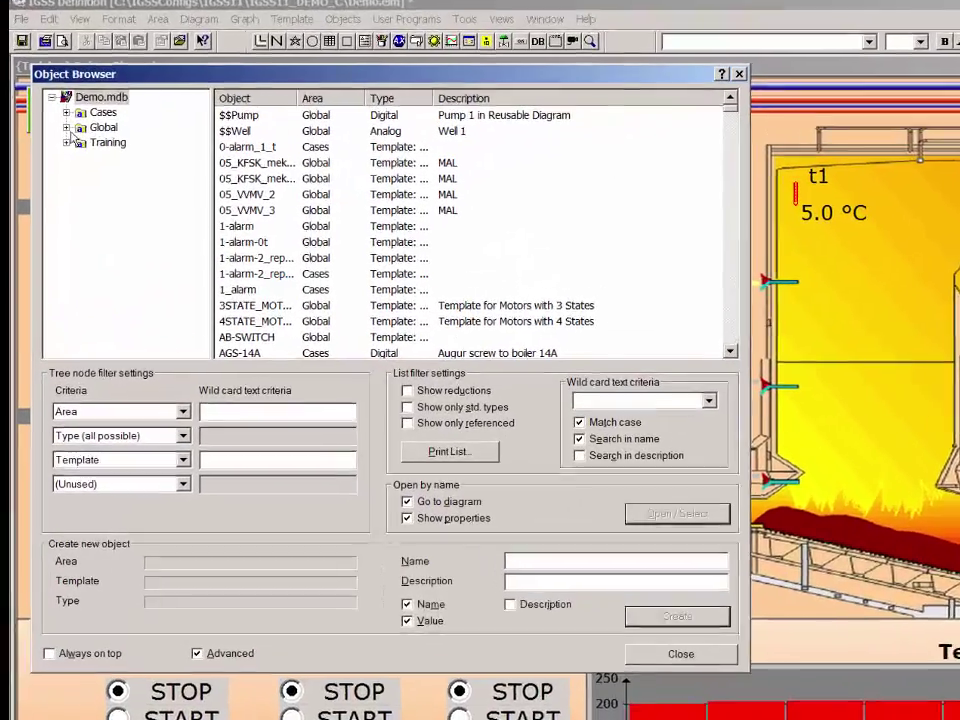
{"action": "left_click", "coordinate": [49, 158]}
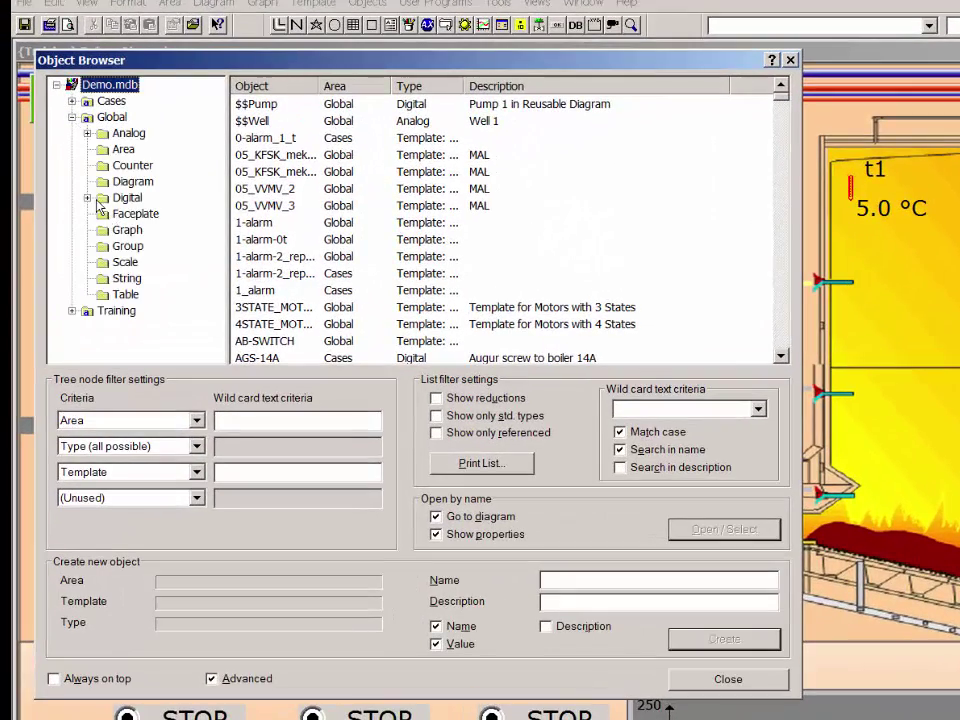
{"action": "double_click", "coordinate": [98, 203]}
{"action": "scroll", "coordinate": [218, 155], "scroll_direction": "down", "scroll_amount": 2}
{"action": "left_click_drag", "start_coordinate": [220, 157], "coordinate": [216, 252]}
{"action": "left_click", "coordinate": [160, 248]}
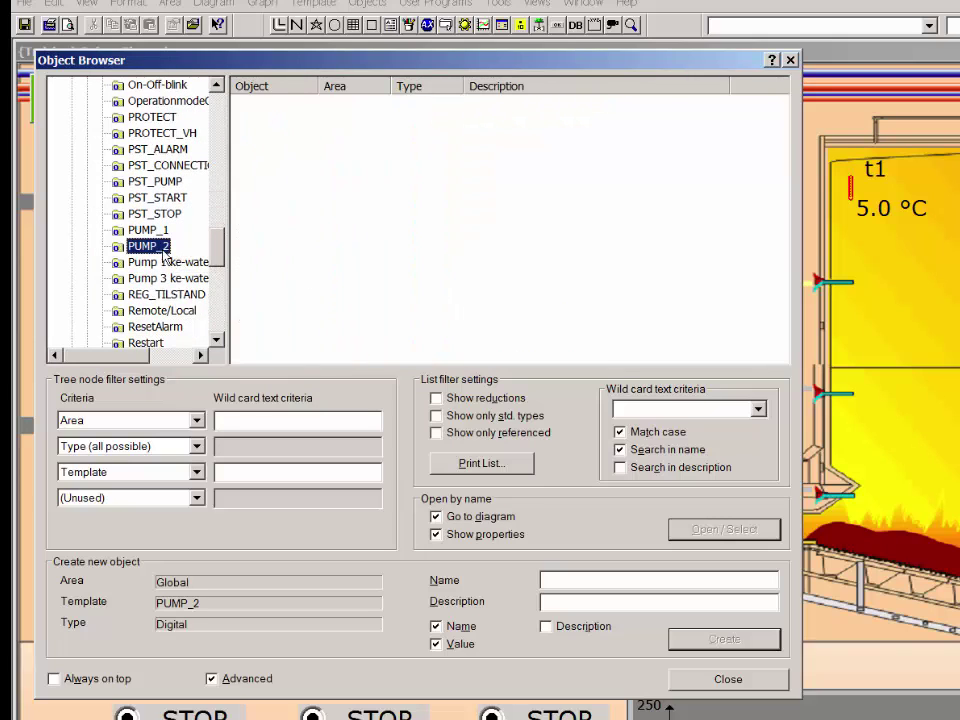
{"action": "left_click", "coordinate": [569, 585]}
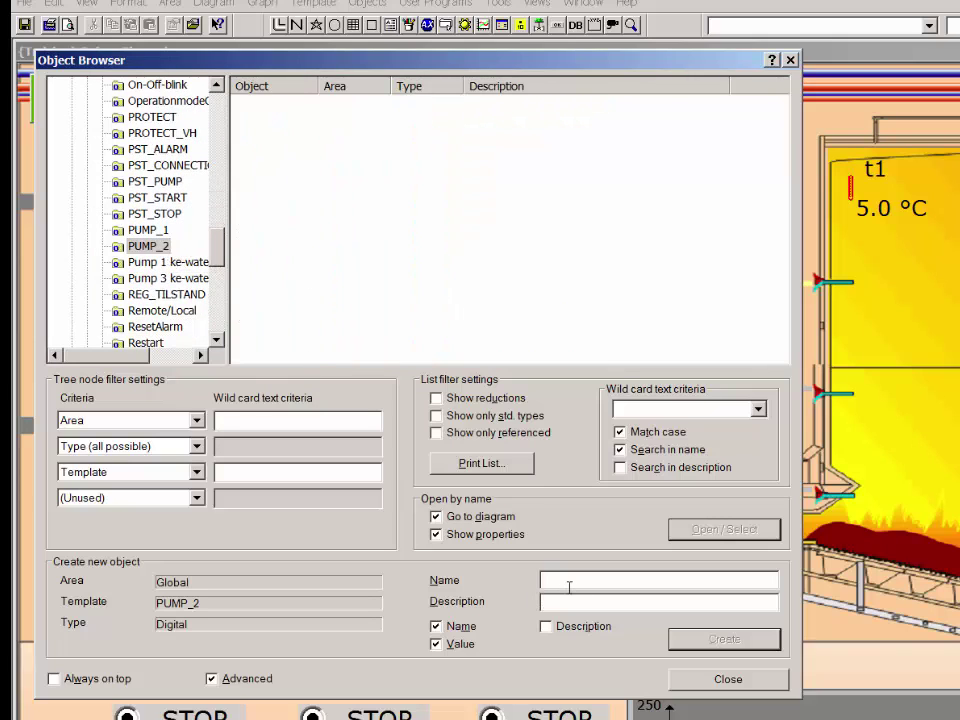
{"action": "type", "text": "p4"}
{"action": "left_click", "coordinate": [690, 639]}
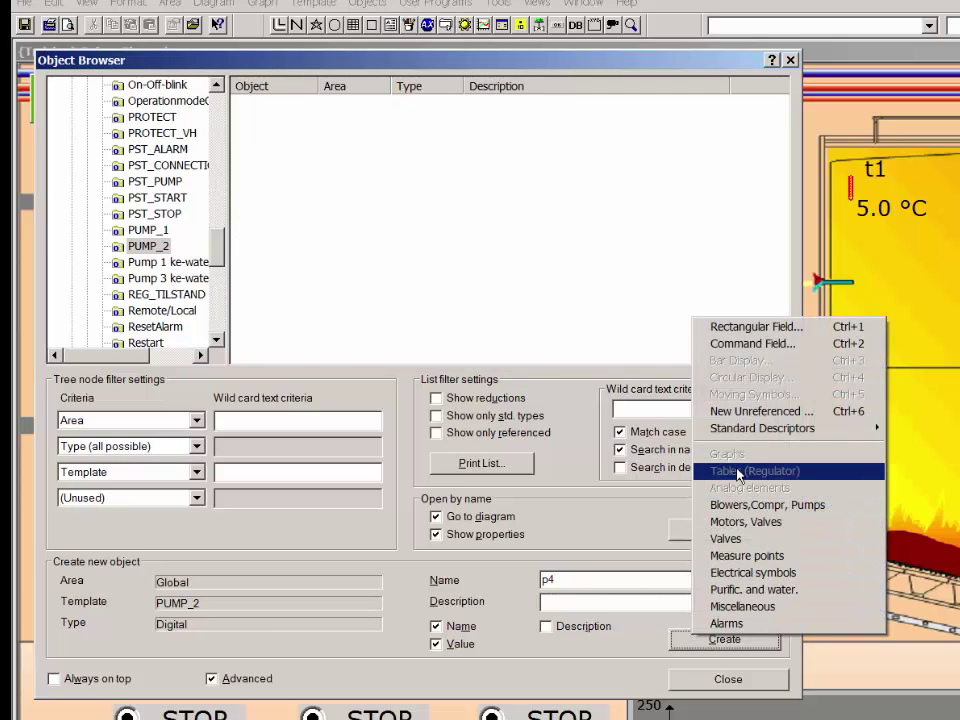
- Give p4 a pumps-category symbol with Copy Symbols from Template enabled
{"action": "left_click", "coordinate": [752, 508]}
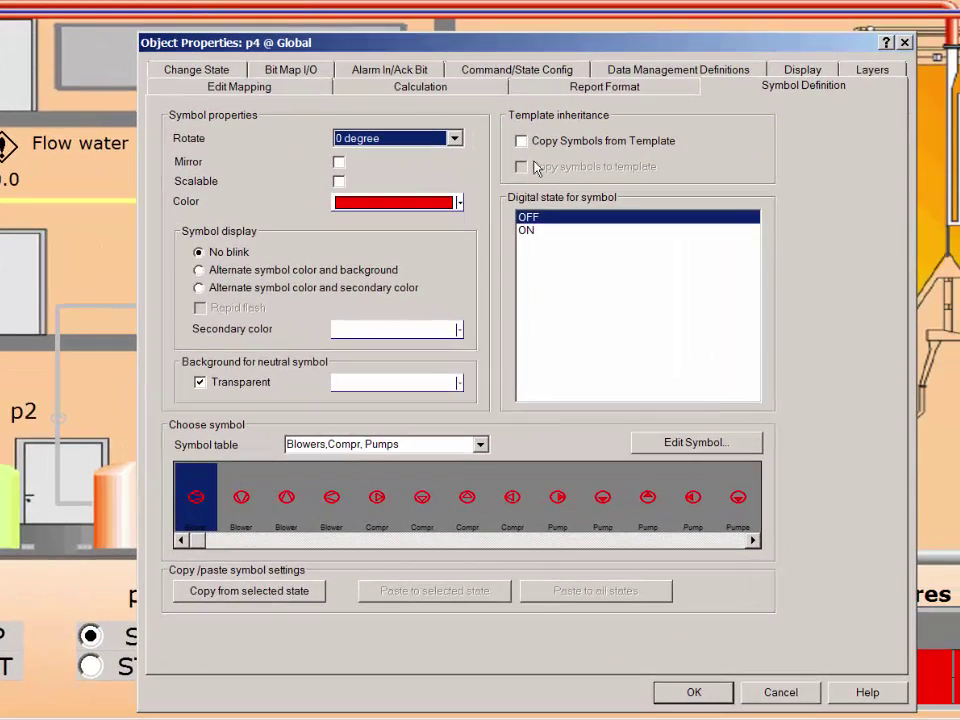
{"action": "left_click", "coordinate": [521, 141]}
{"action": "left_click", "coordinate": [528, 217]}
{"action": "left_click", "coordinate": [527, 231]}
{"action": "left_click", "coordinate": [694, 692]}
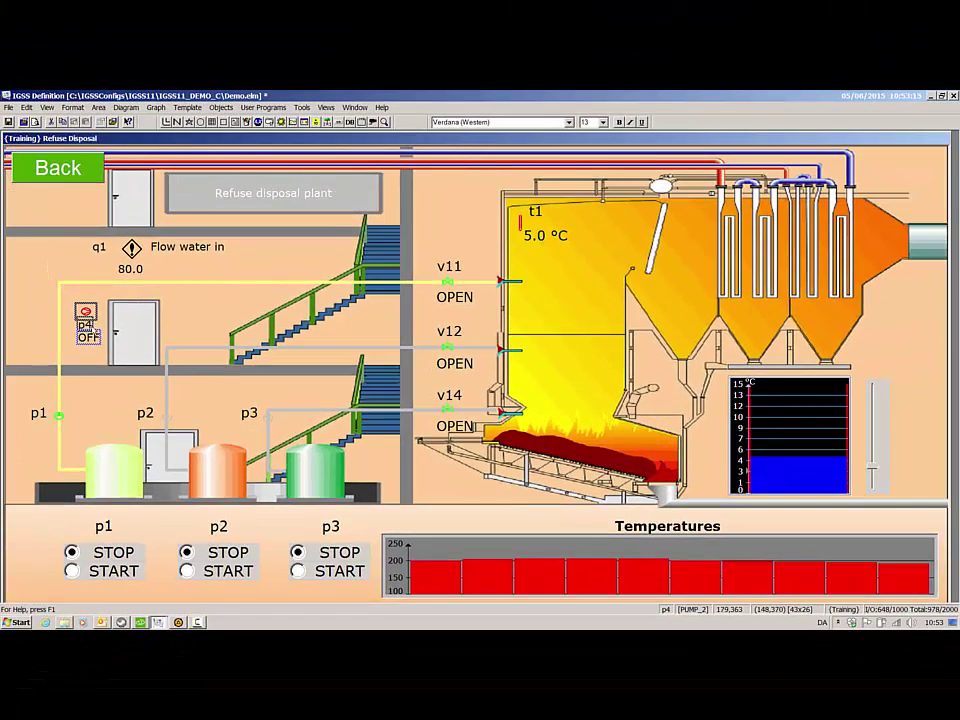
- Place p4 beside the upper door and set its state to ON
{"action": "left_click", "coordinate": [81, 316]}
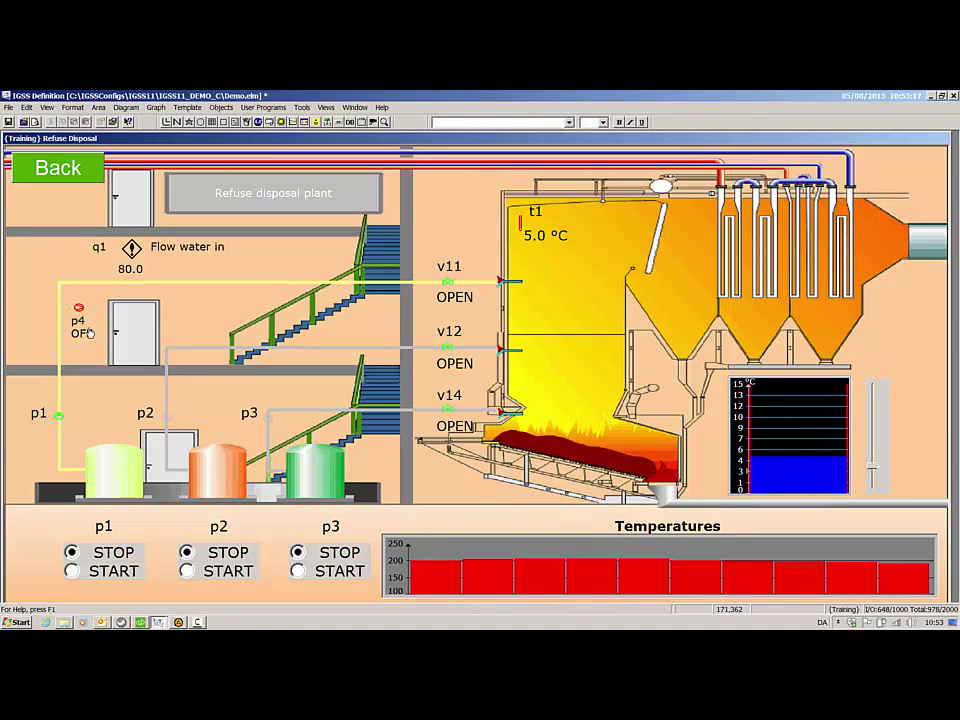
{"action": "right_click", "coordinate": [82, 316]}
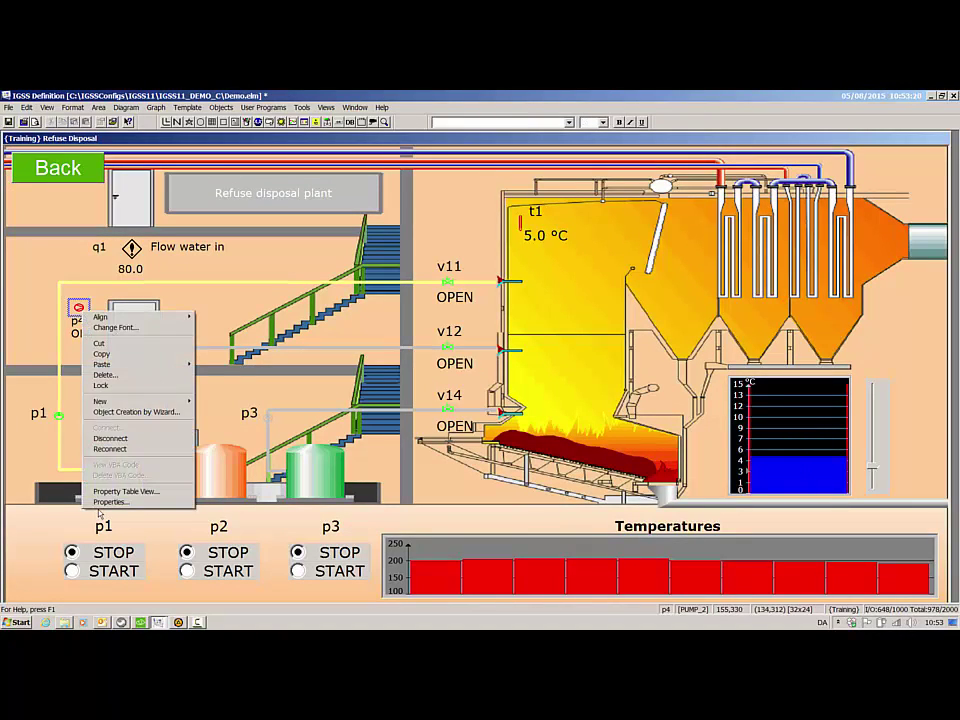
{"action": "left_click", "coordinate": [105, 499]}
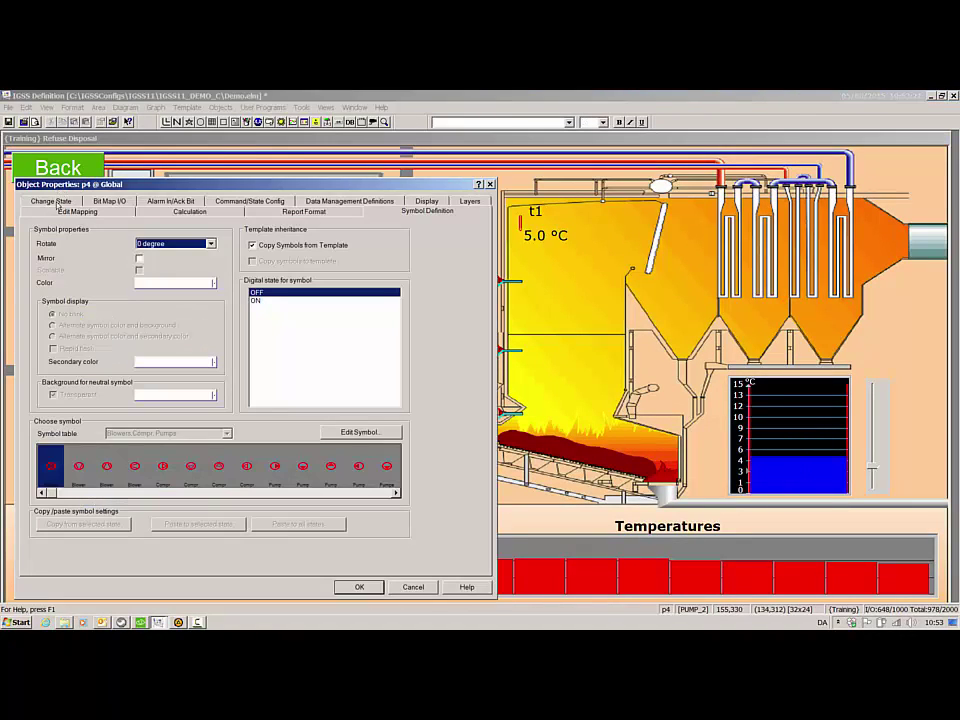
{"action": "left_click", "coordinate": [52, 202]}
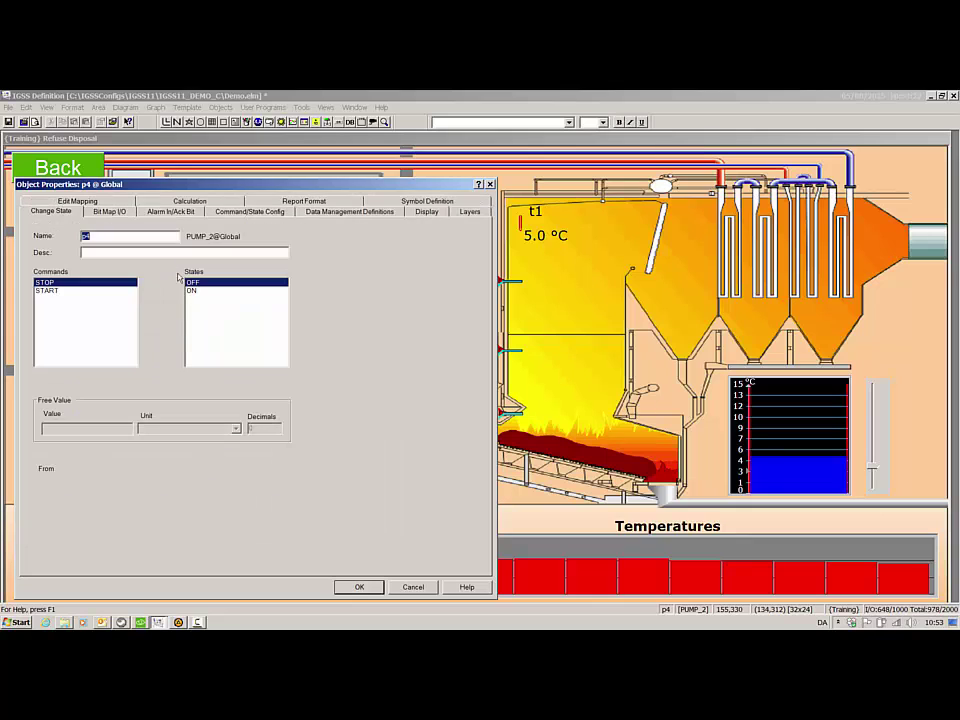
{"action": "left_click", "coordinate": [356, 587]}
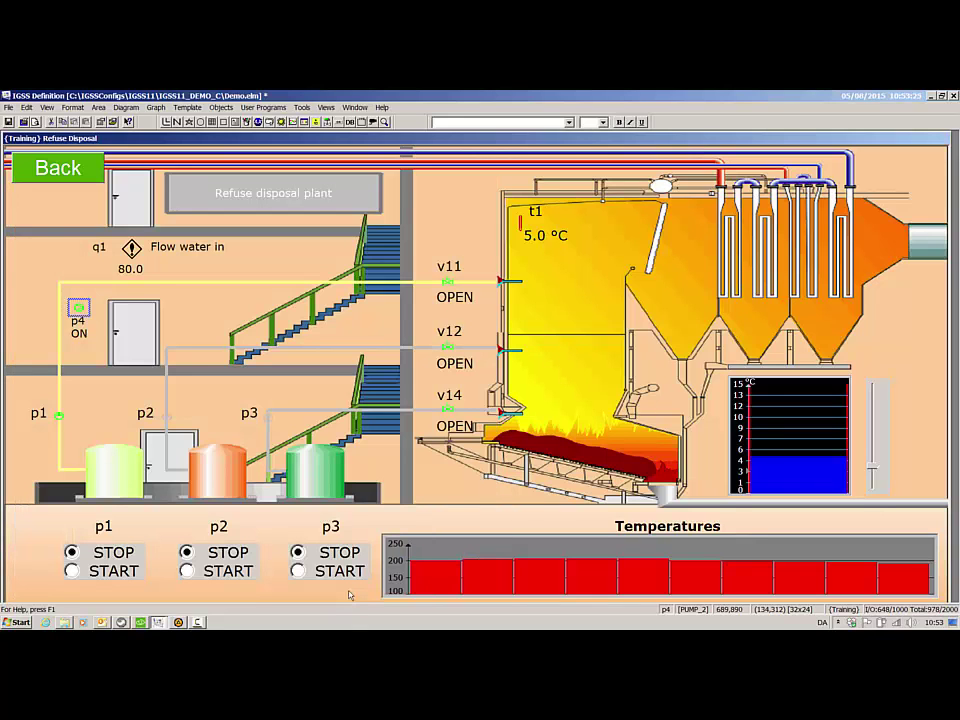